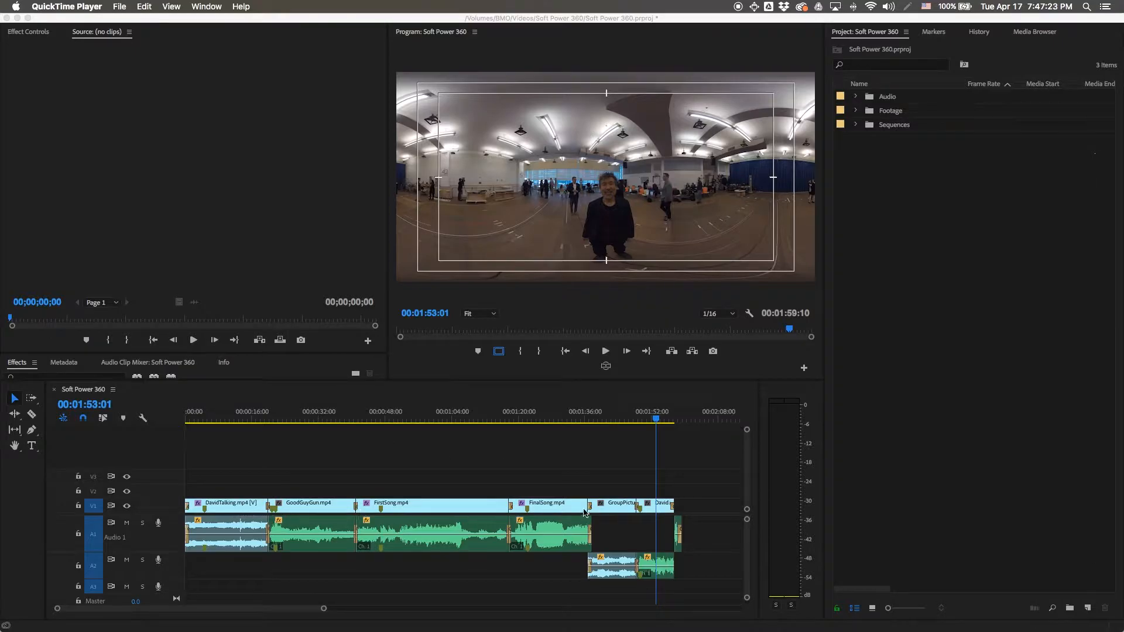
Step: Preview the frame at 00:01:53:01 in VR view, look down at the floor beneath the camera, and return to the flat view
click(666, 456)
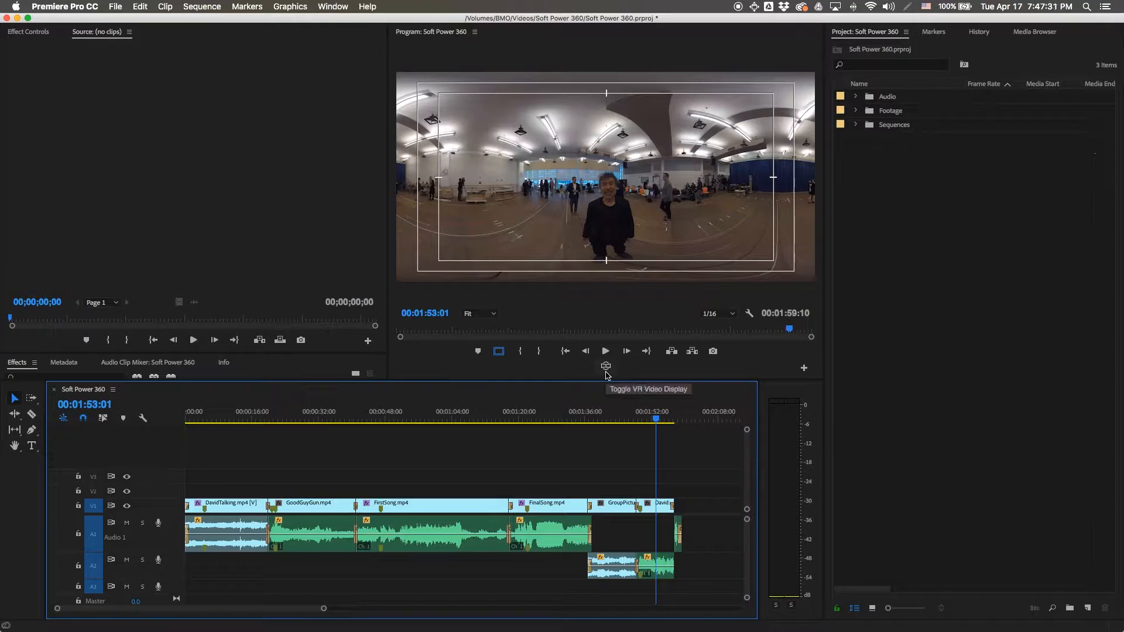
click(606, 367)
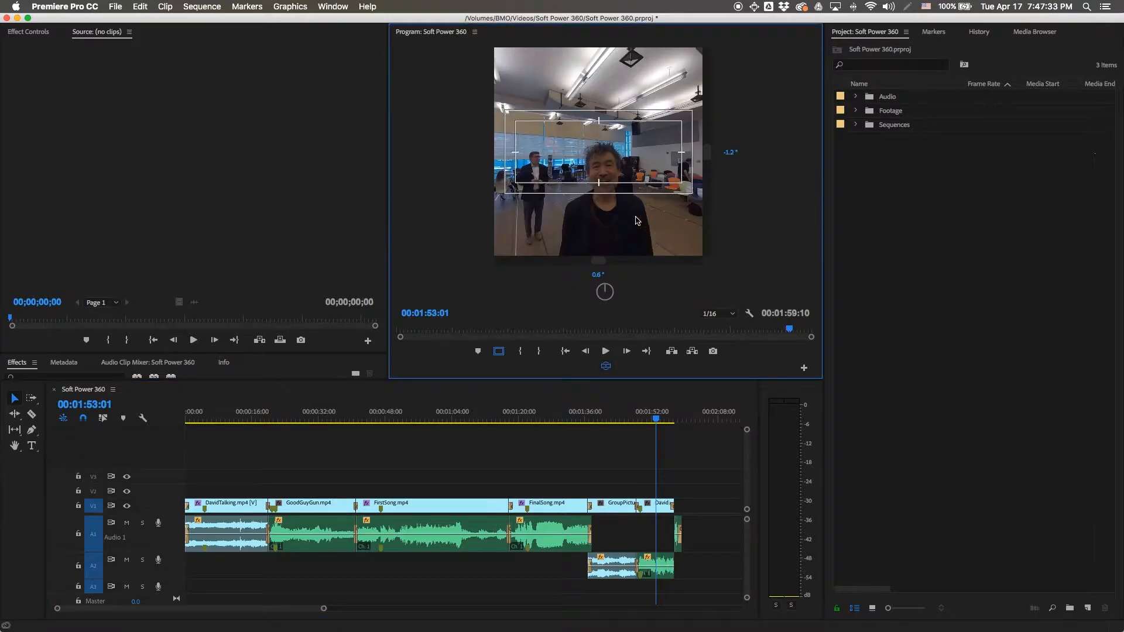
drag(640, 189, 635, 145)
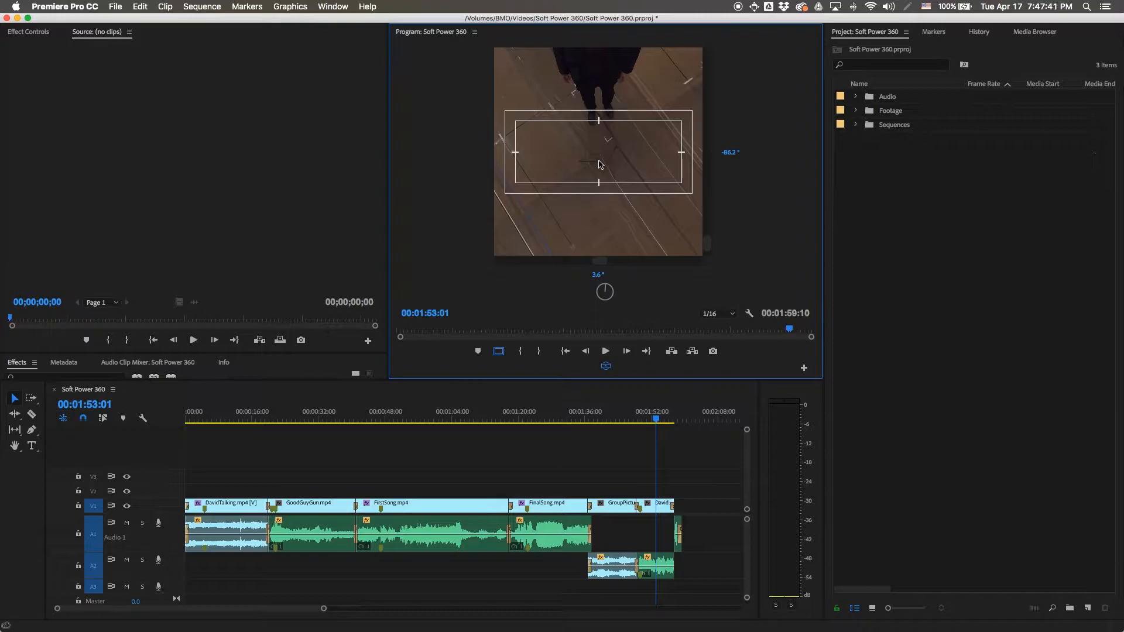
click(606, 366)
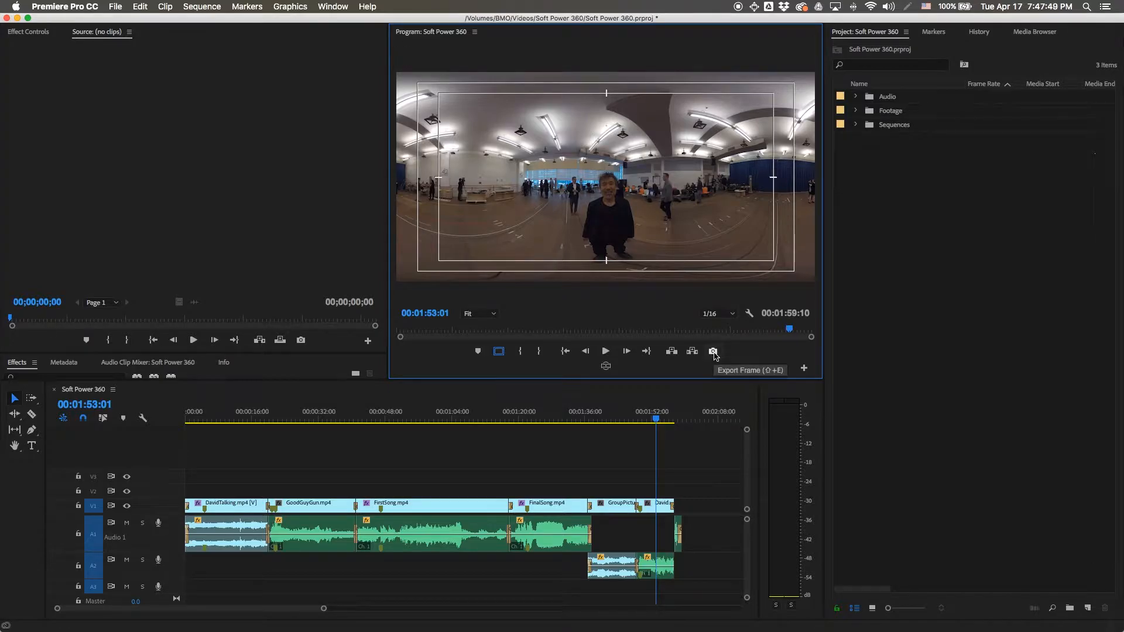
Step: Export the current frame as a PNG named 6DavidOutro to the Soft Power 360/Pictures folder
click(804, 369)
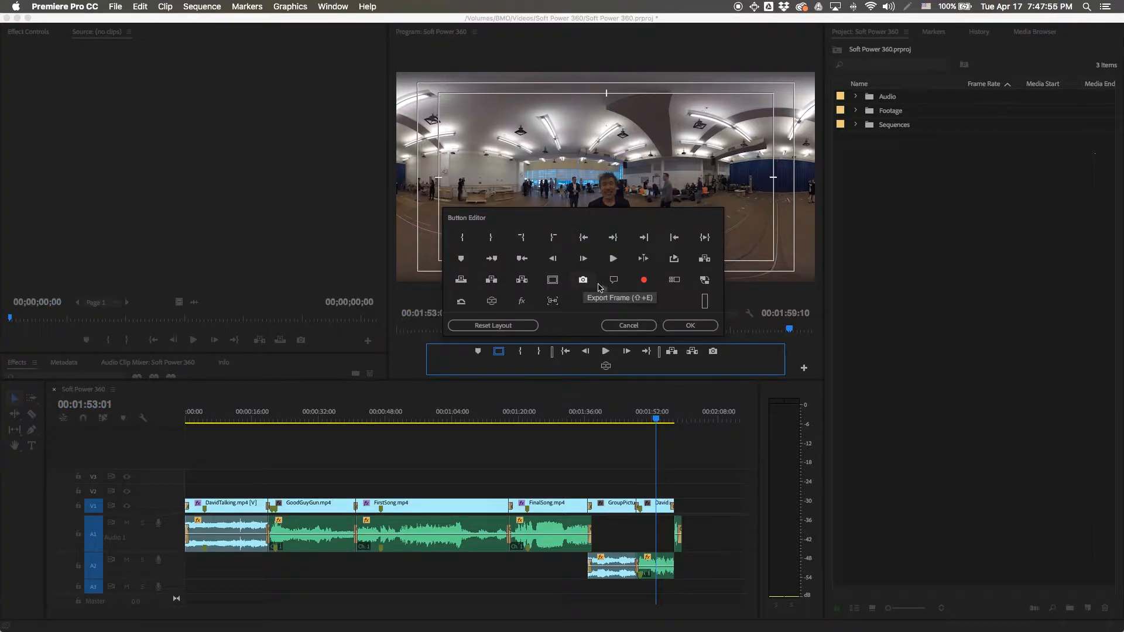
click(699, 329)
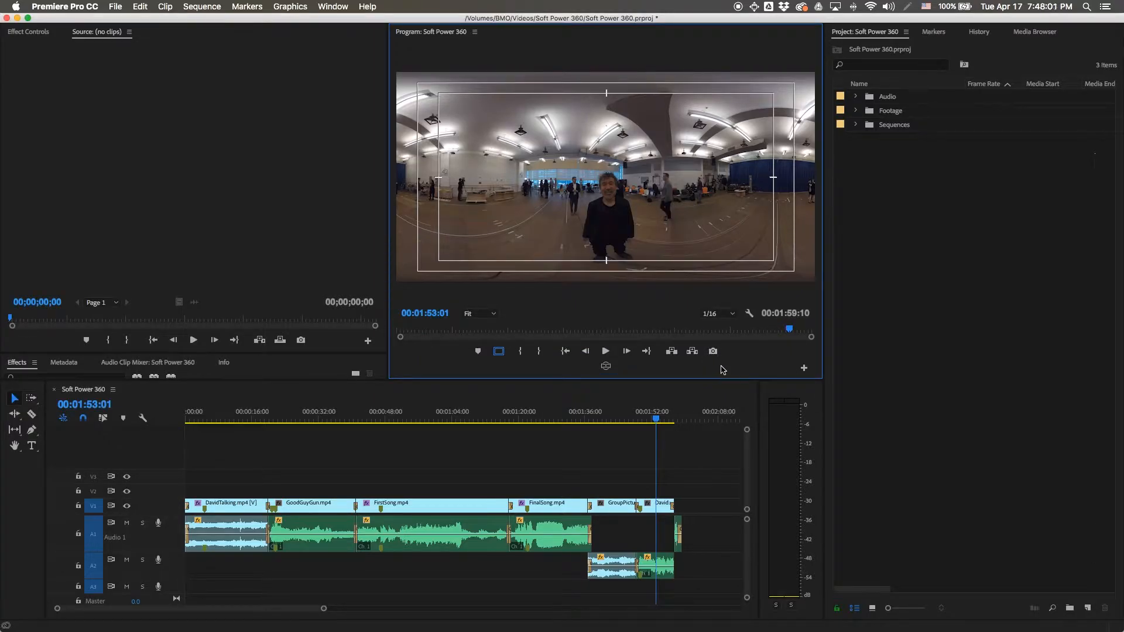
click(713, 352)
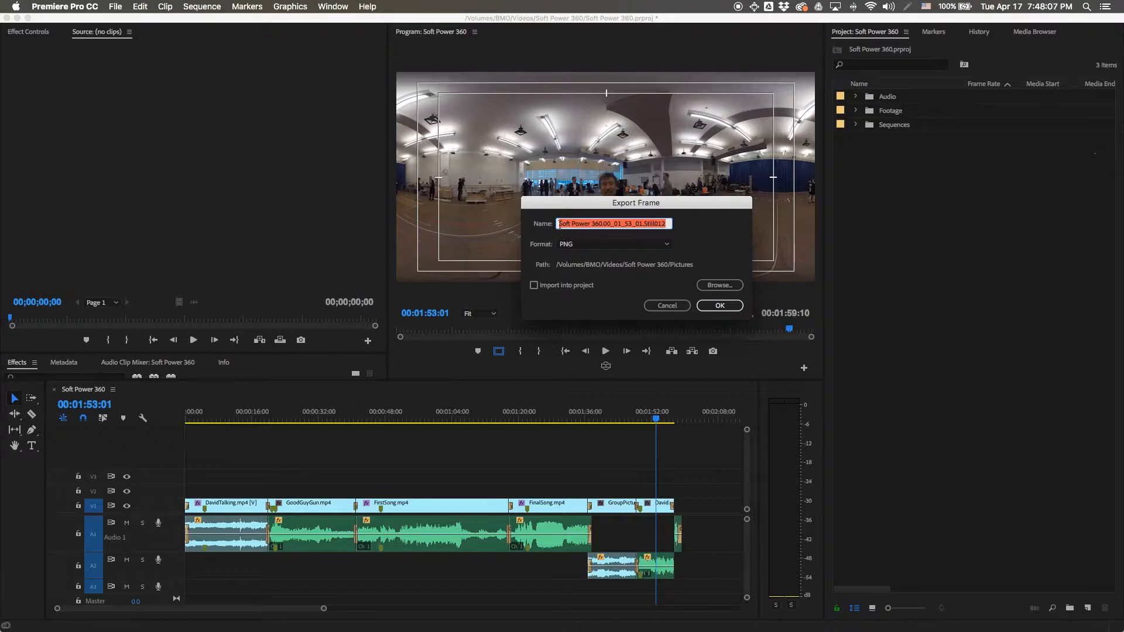
text(6DavidOutro)
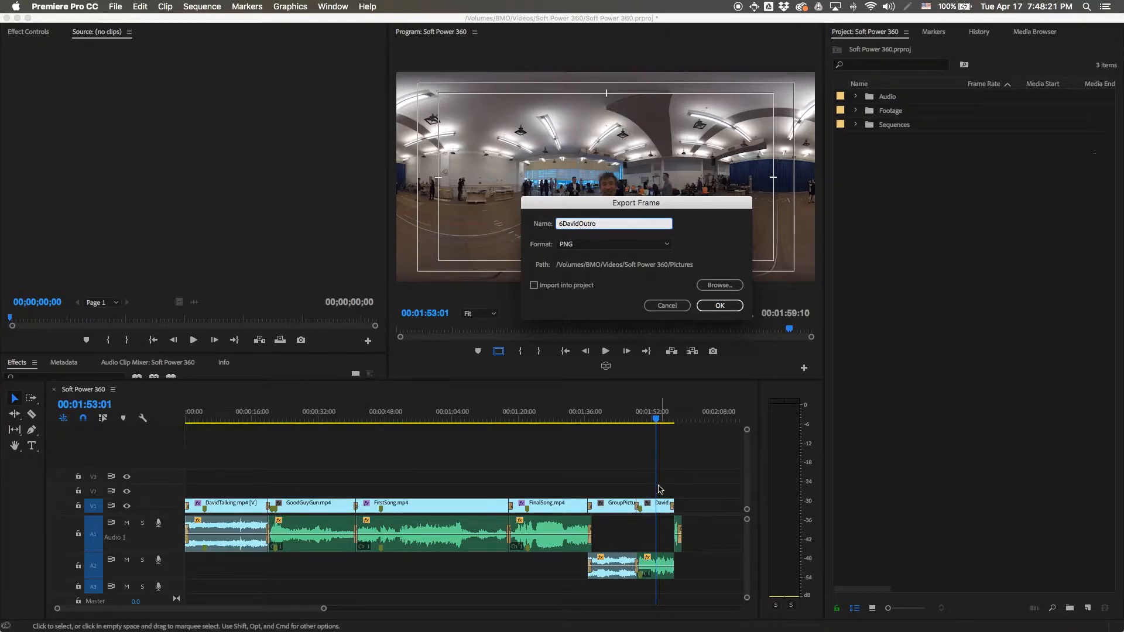
click(602, 244)
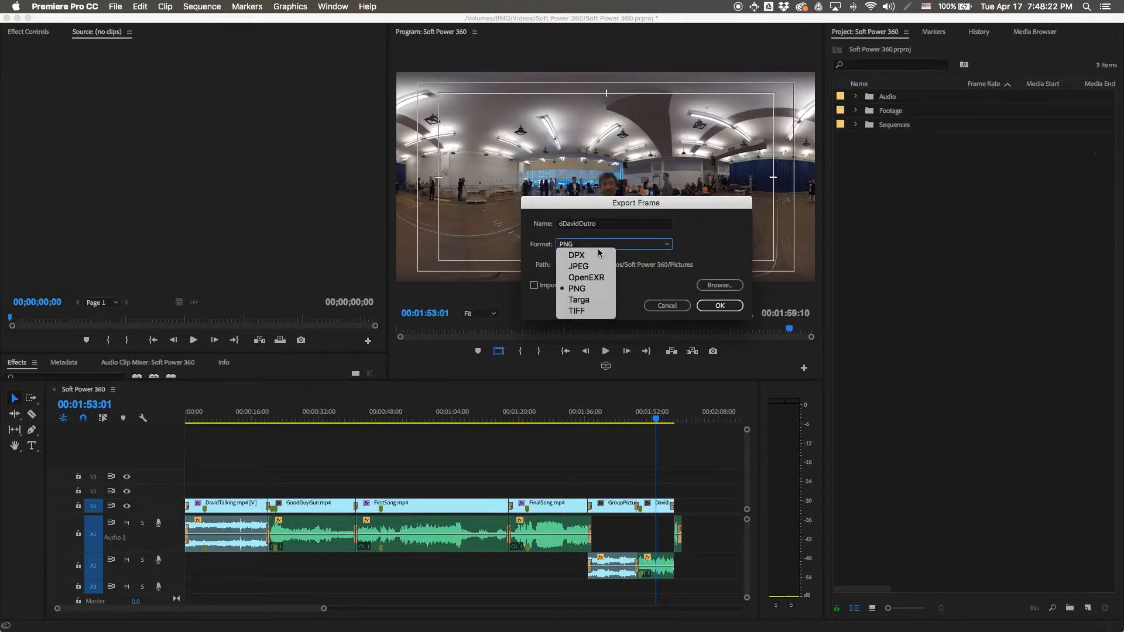
click(596, 289)
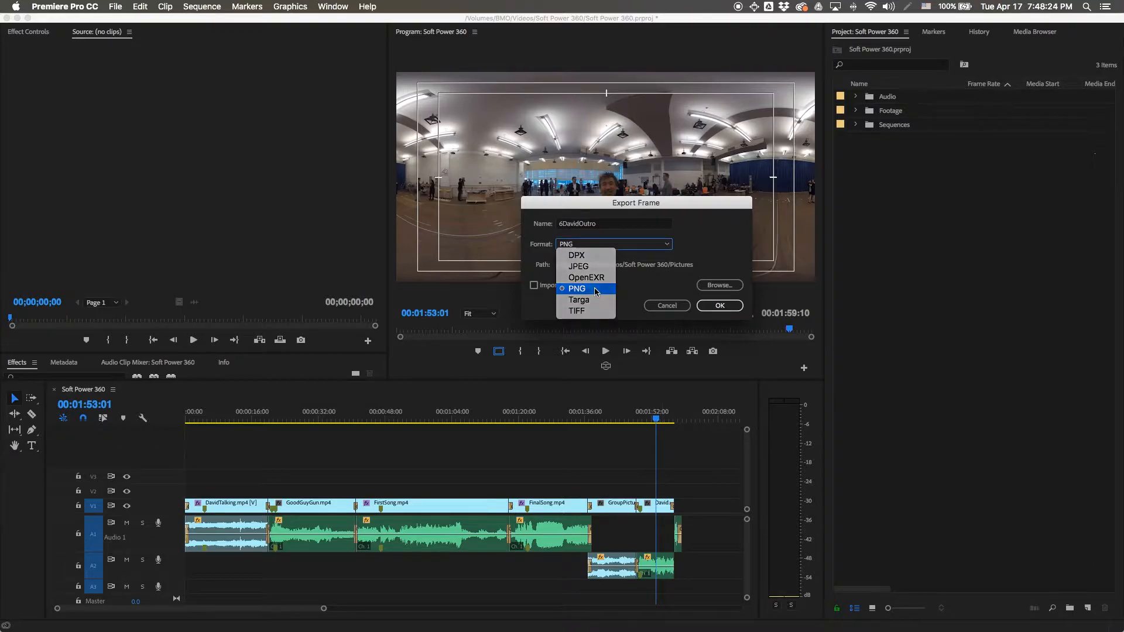
click(720, 286)
drag(830, 248, 652, 188)
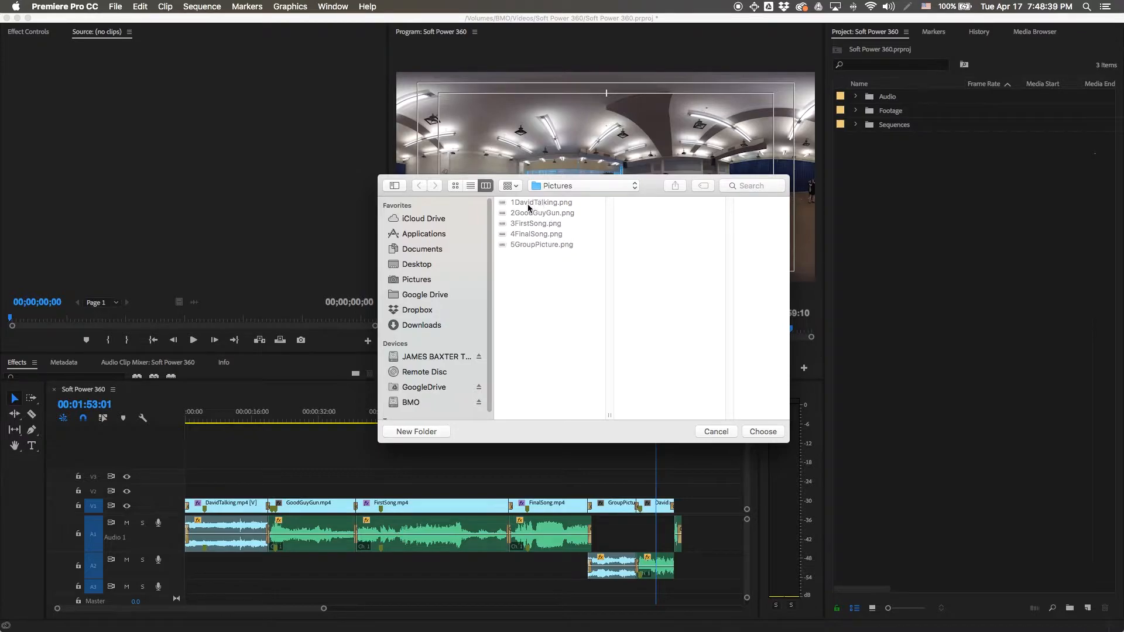
click(764, 434)
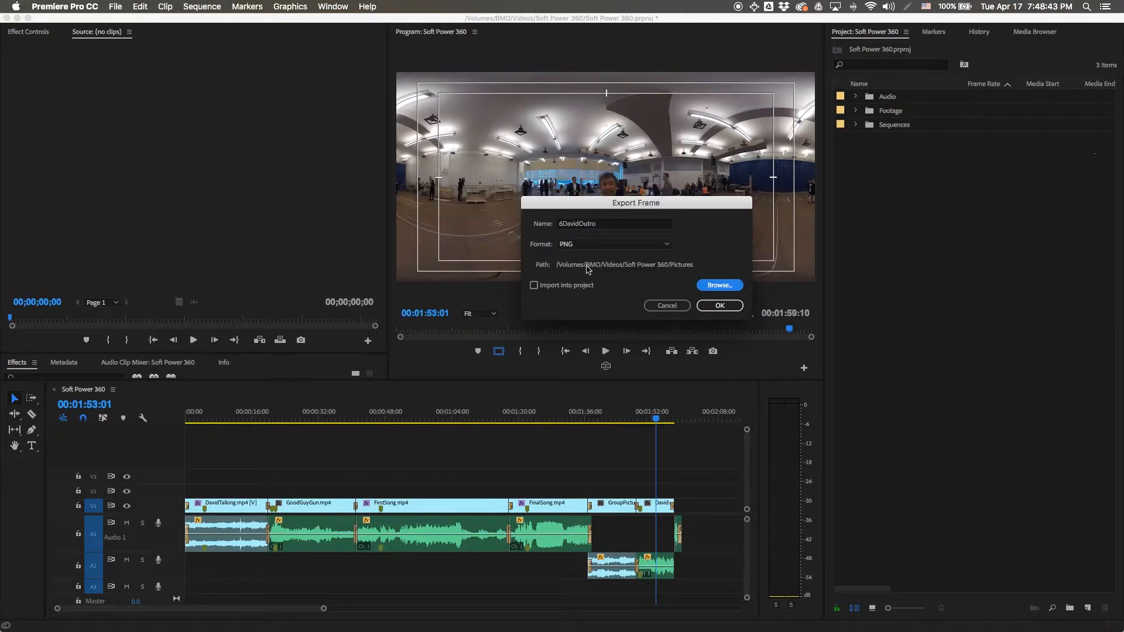
click(720, 305)
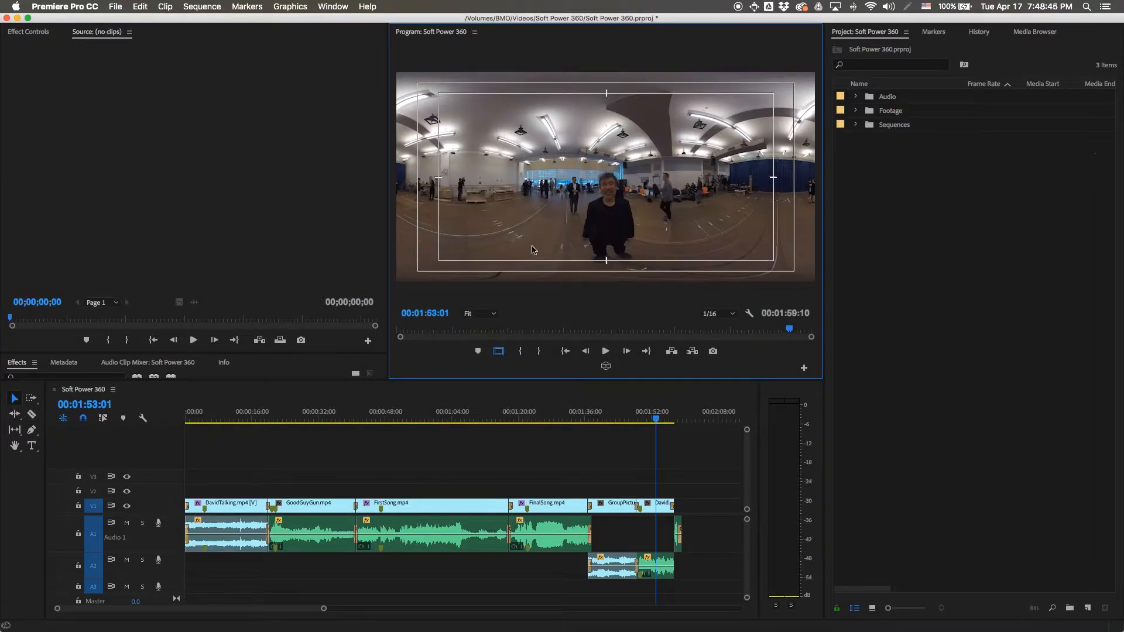
Step: Switch to Photoshop and open 6DavidOutro.png there from the Pictures folder in Finder
key(super+Tab)
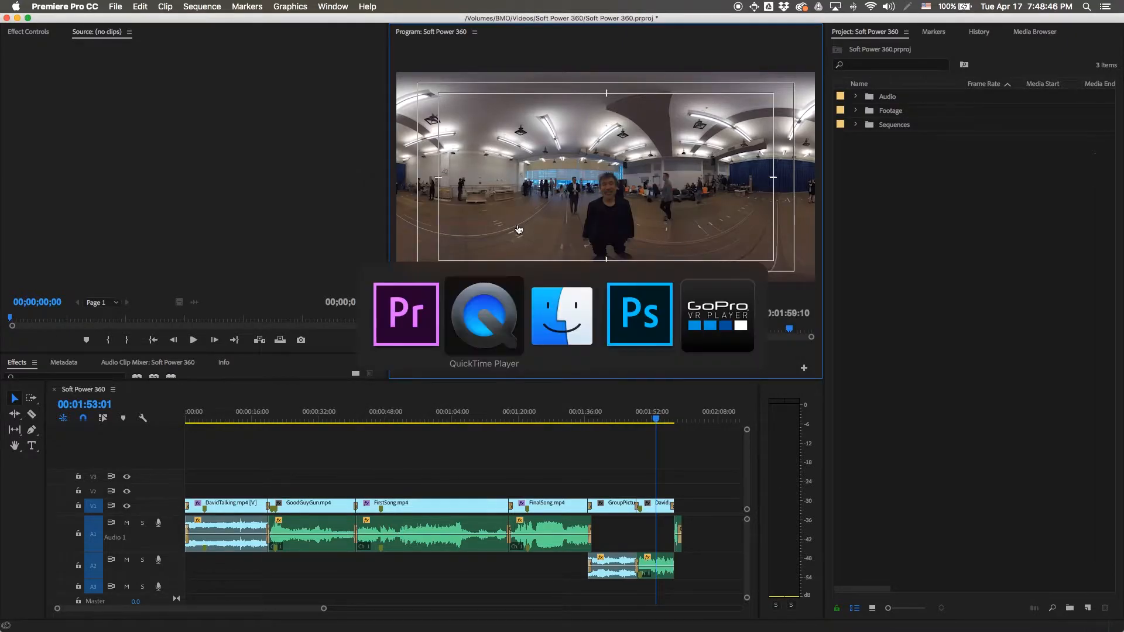
click(655, 324)
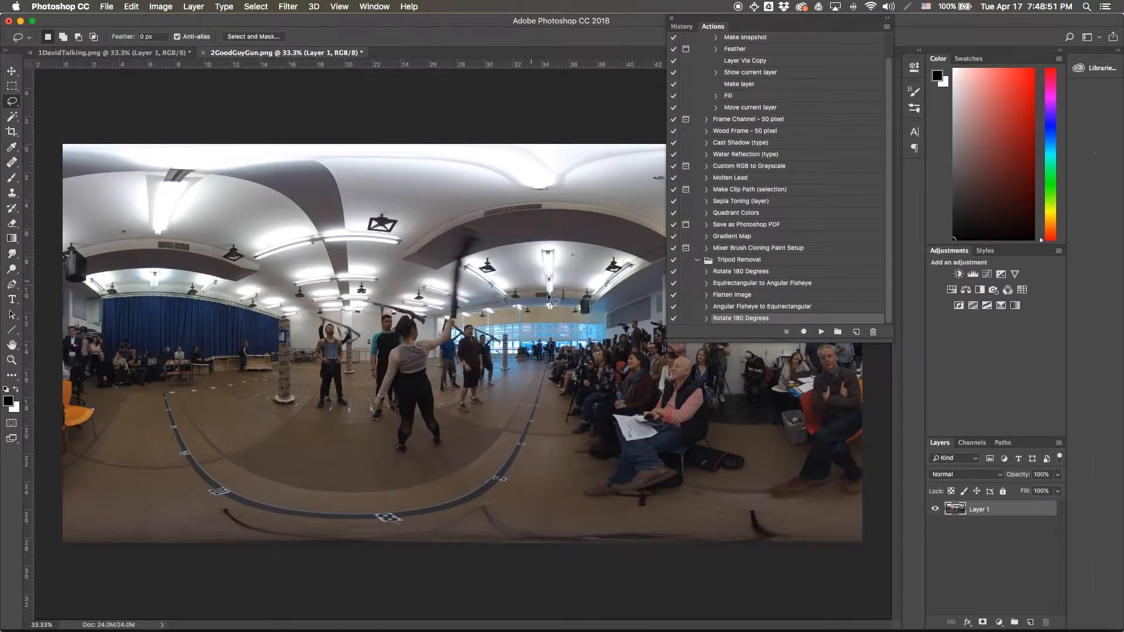
key(super+Tab)
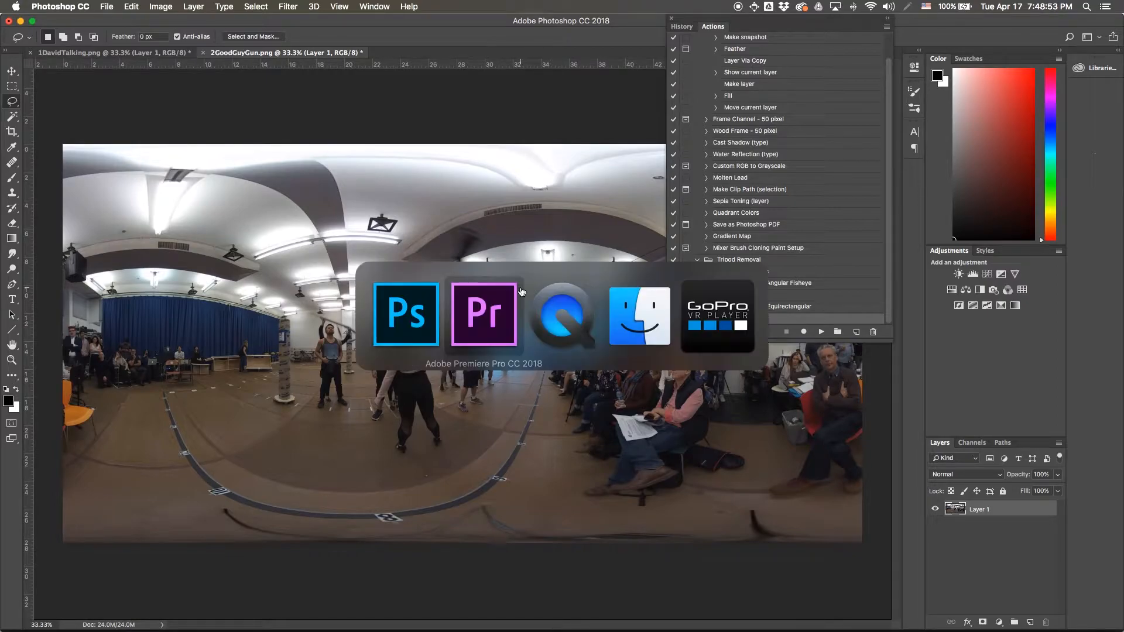
click(647, 315)
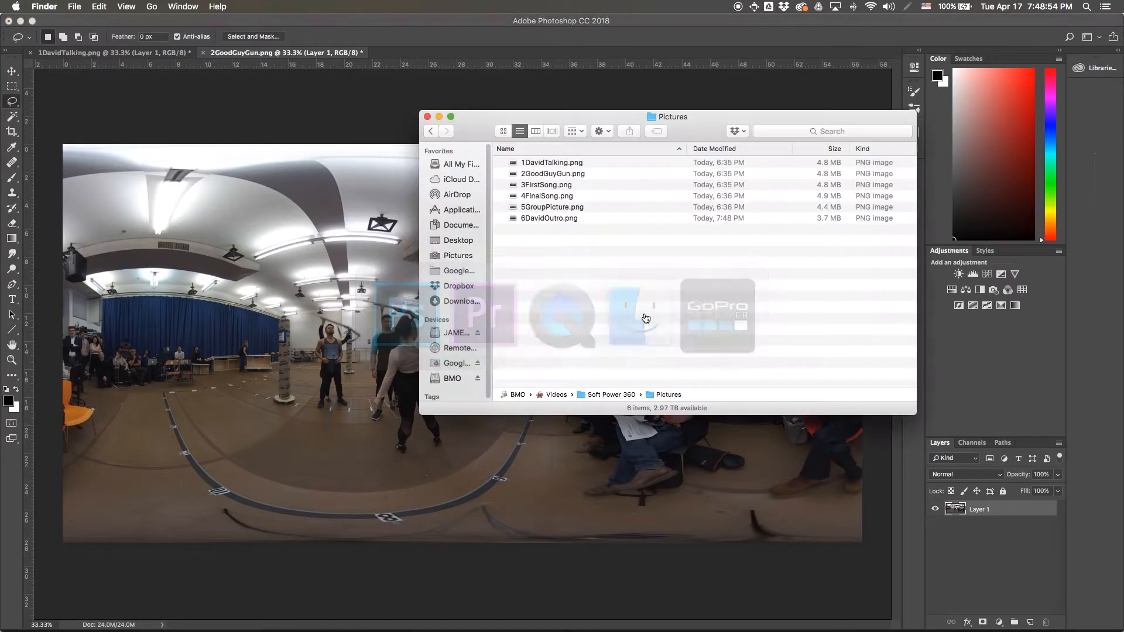
click(515, 218)
drag(512, 218, 434, 59)
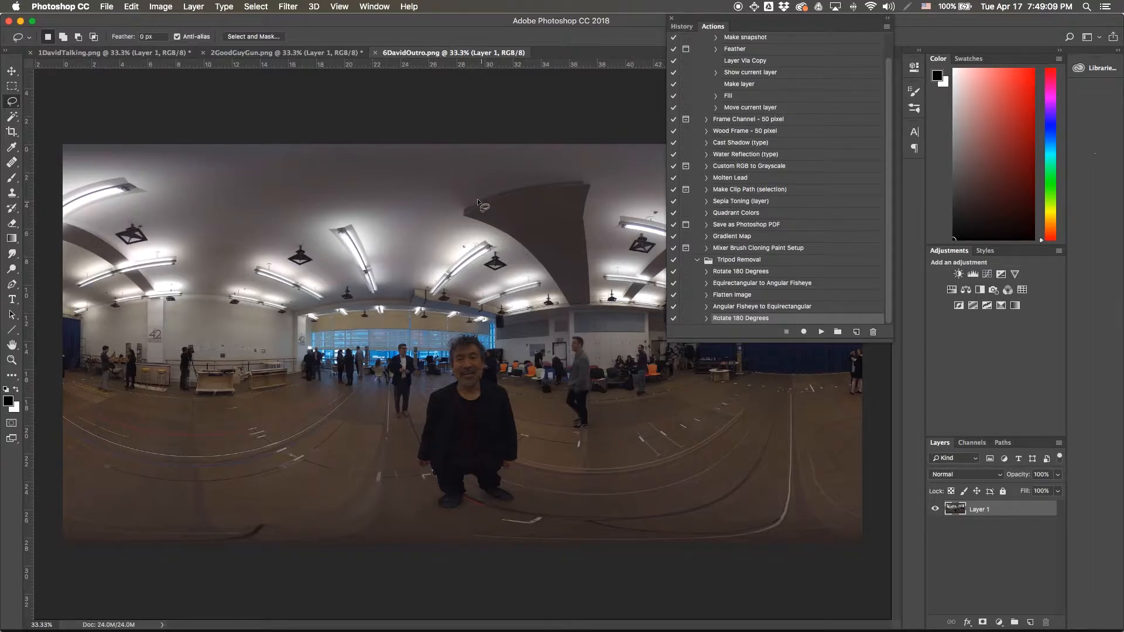
Step: Hide and reshow the Actions list, collapse and expand it, and move it slightly
click(376, 6)
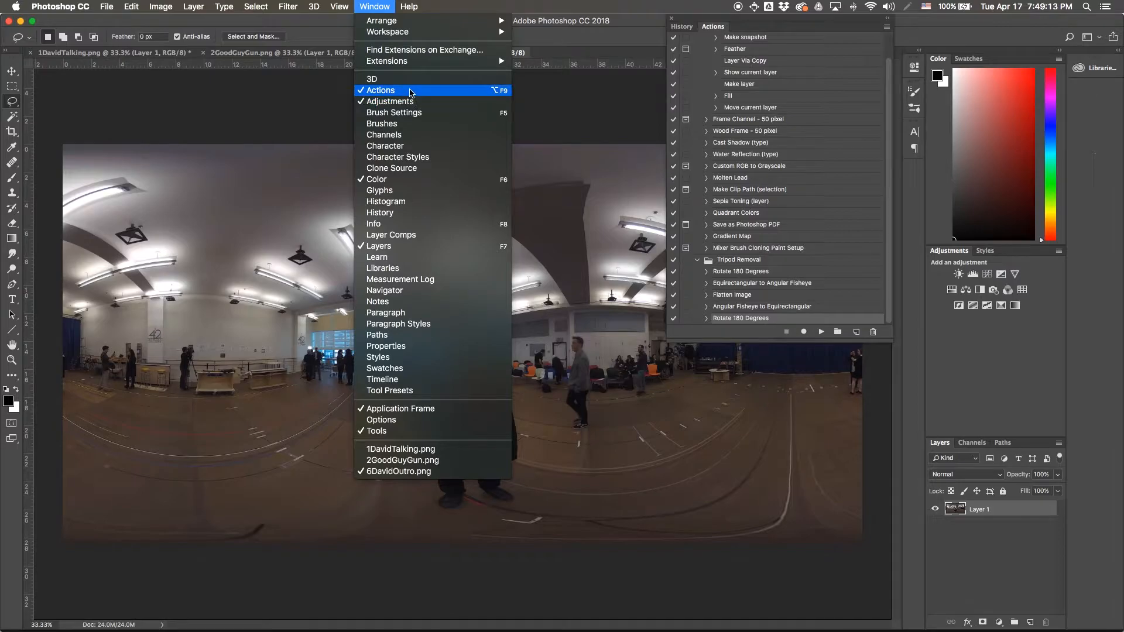
click(411, 91)
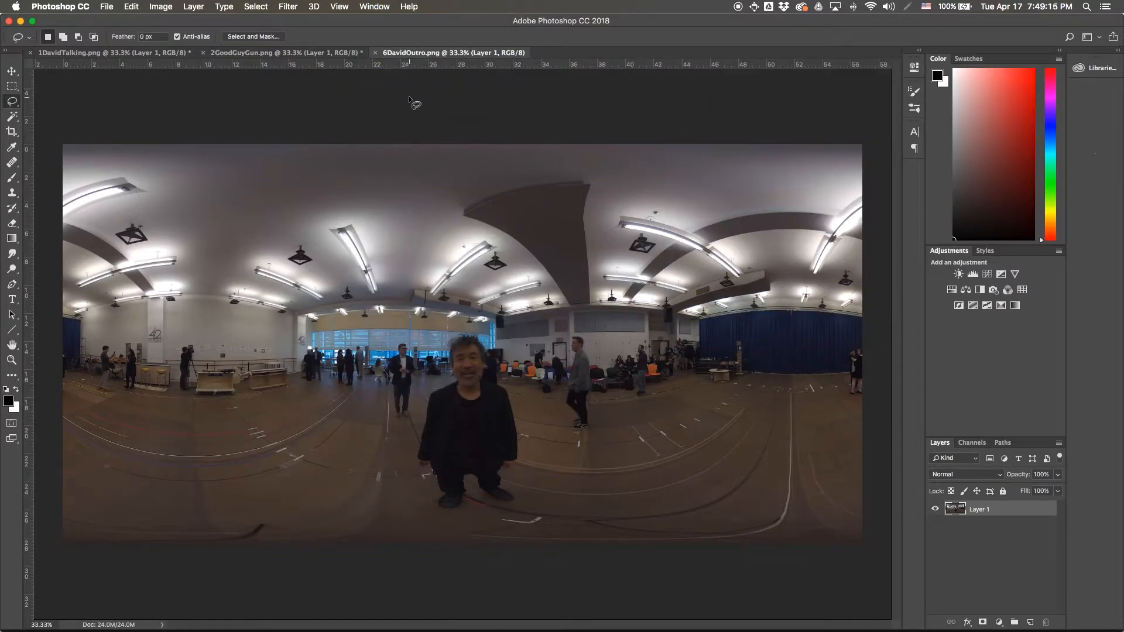
click(375, 6)
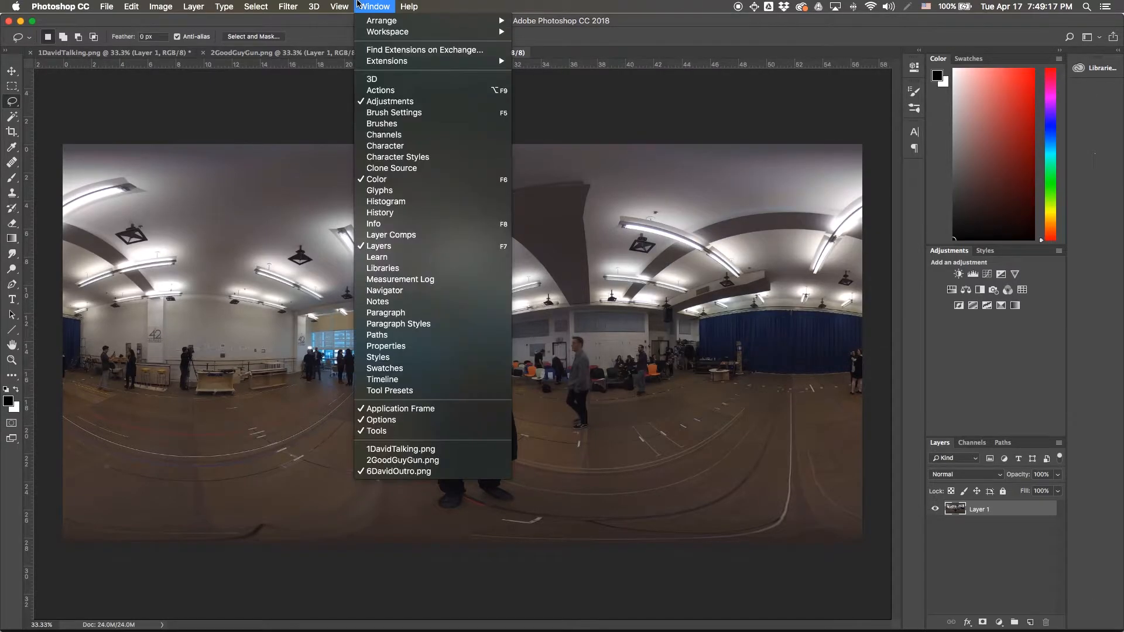
click(434, 91)
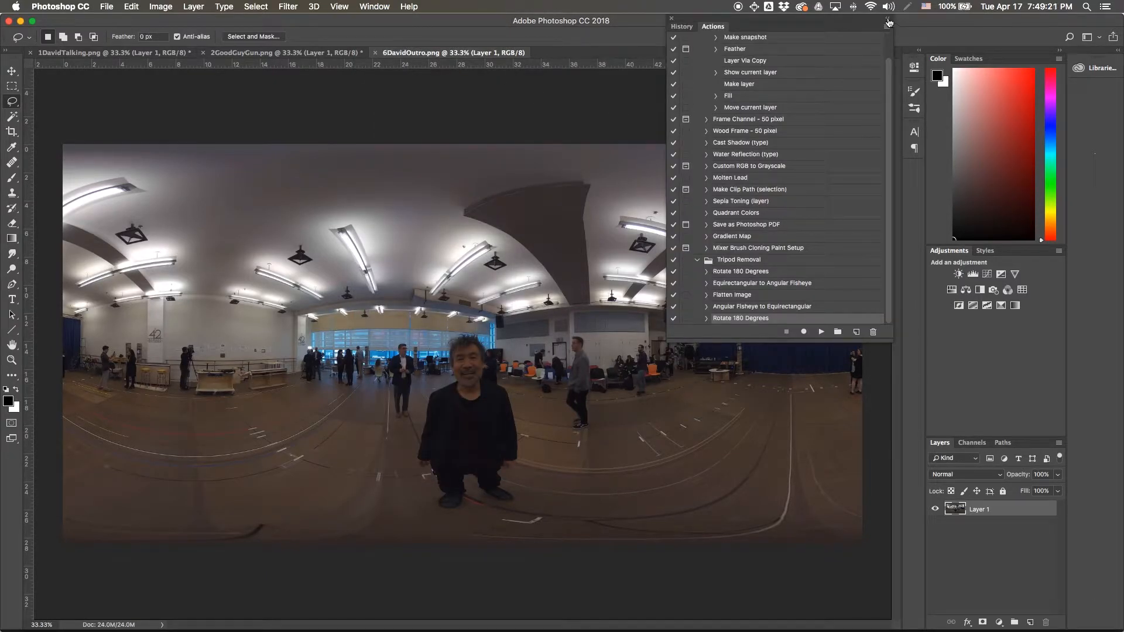
click(888, 17)
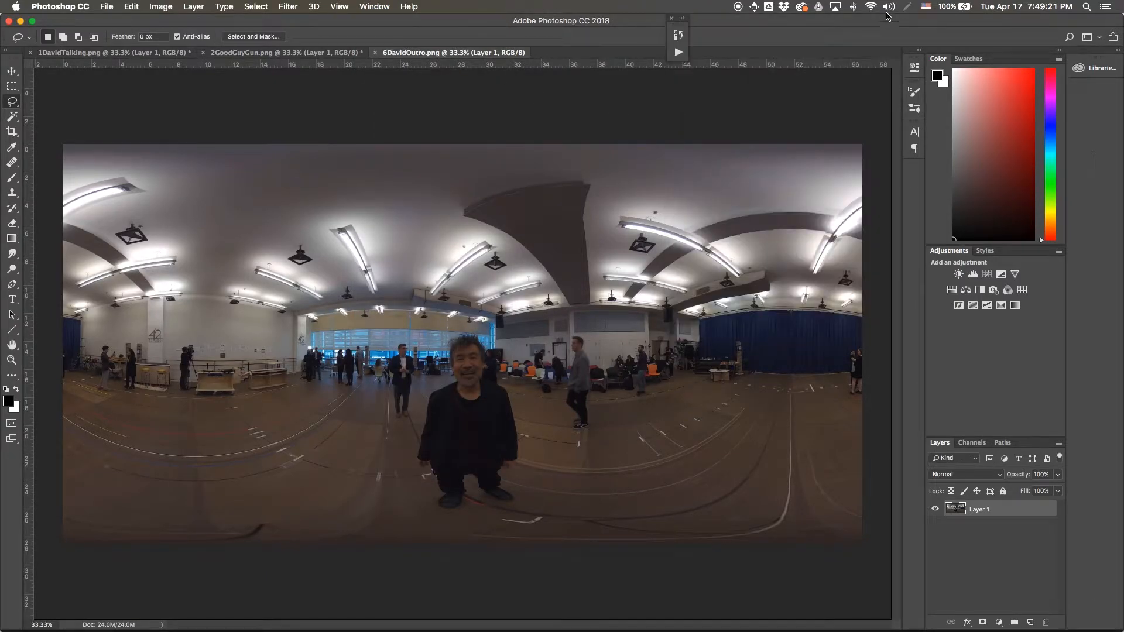
click(677, 56)
drag(587, 29, 814, 43)
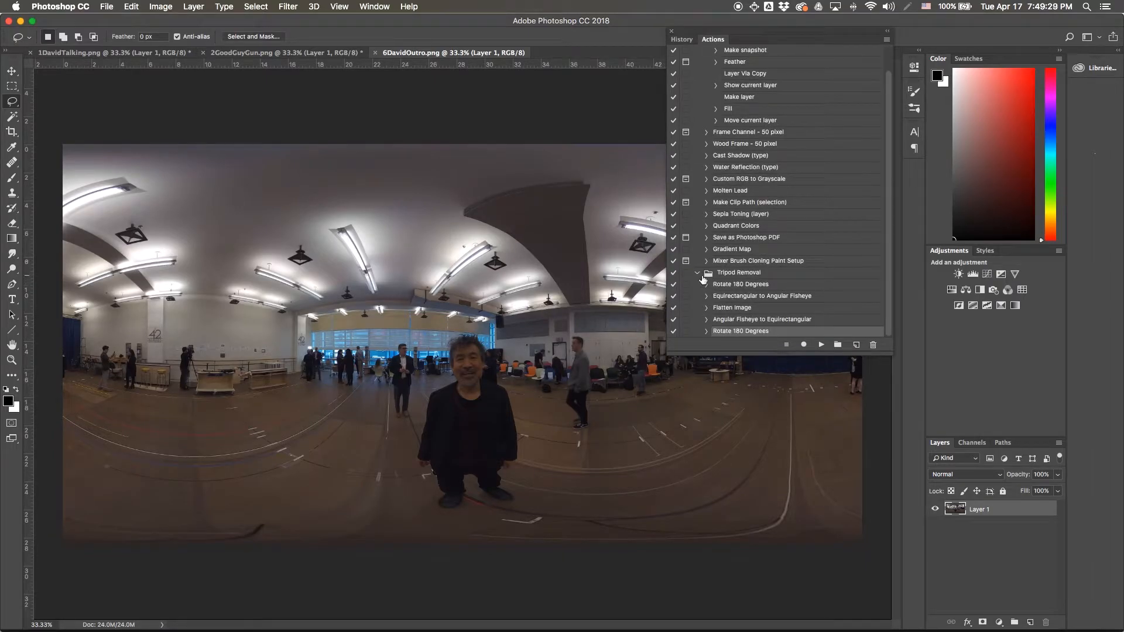
Step: Load the action set file Tripod Removal.atn from the Desktop
click(697, 272)
click(743, 299)
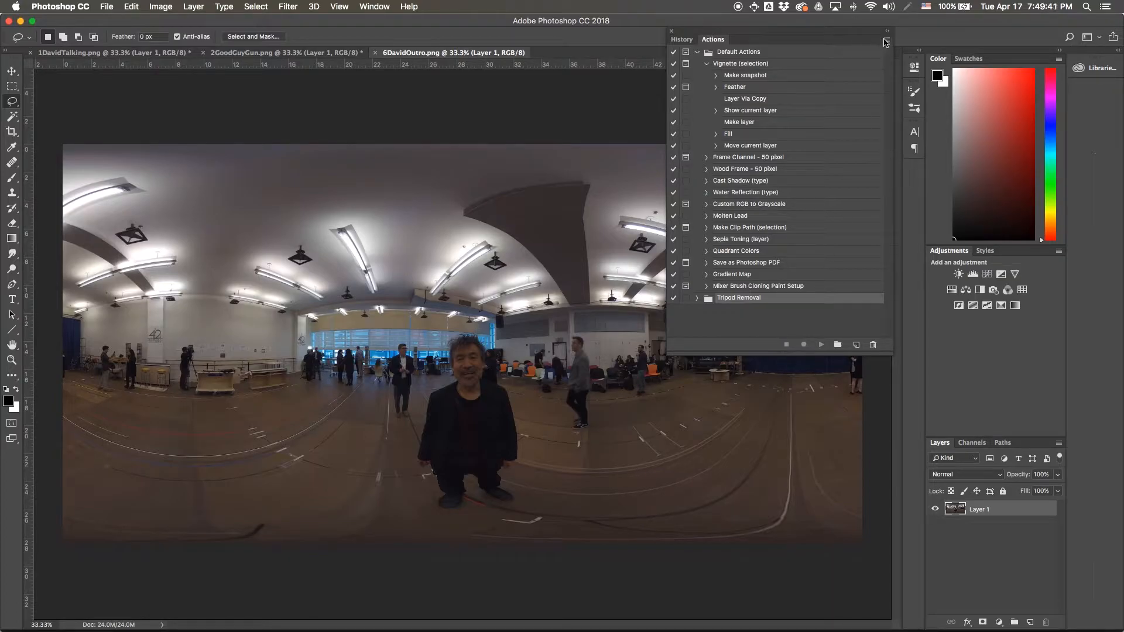
click(888, 40)
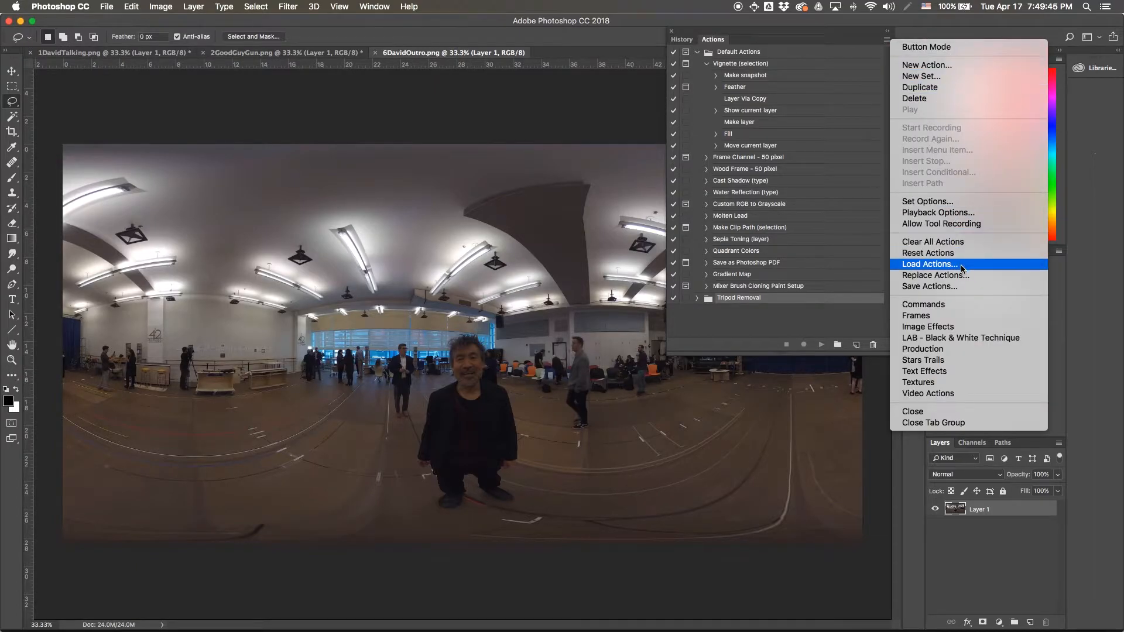
click(931, 264)
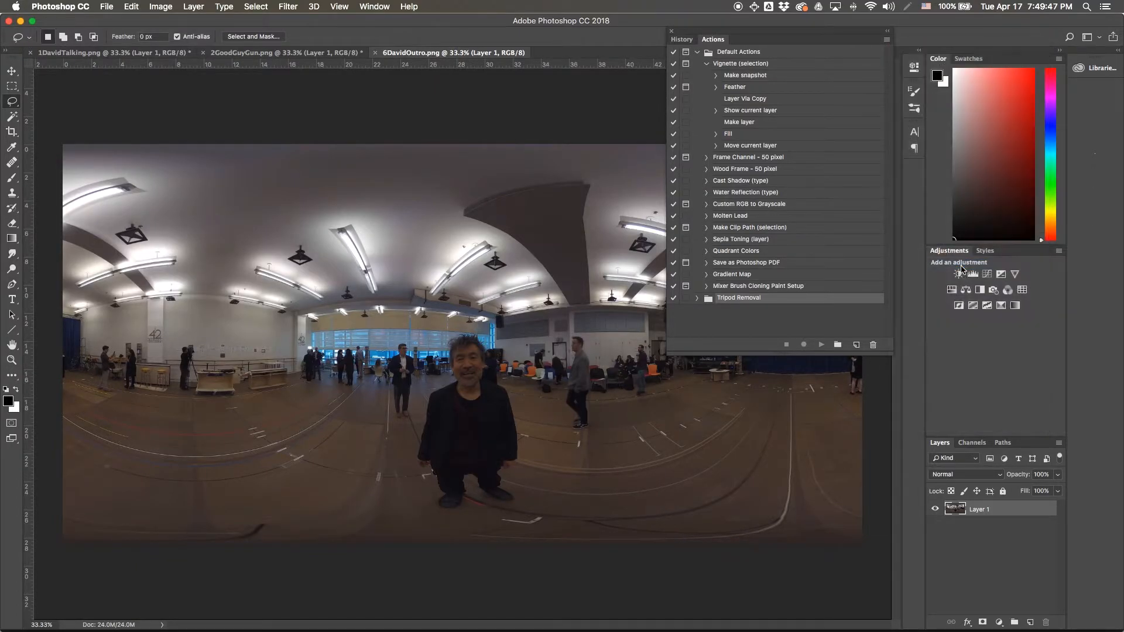
click(421, 191)
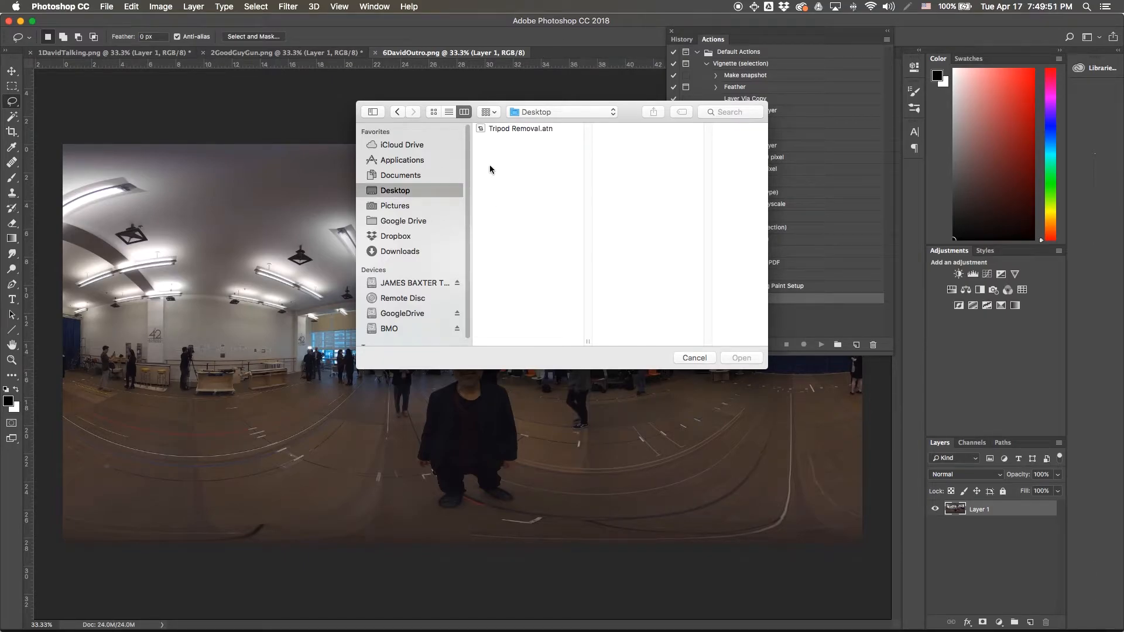
click(551, 129)
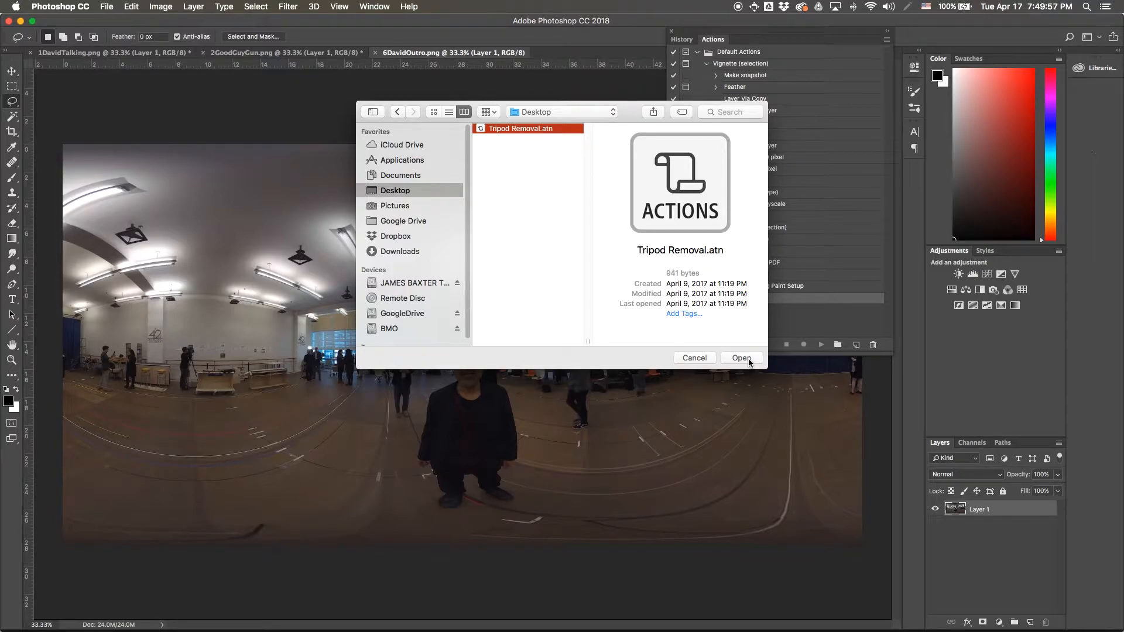
click(726, 358)
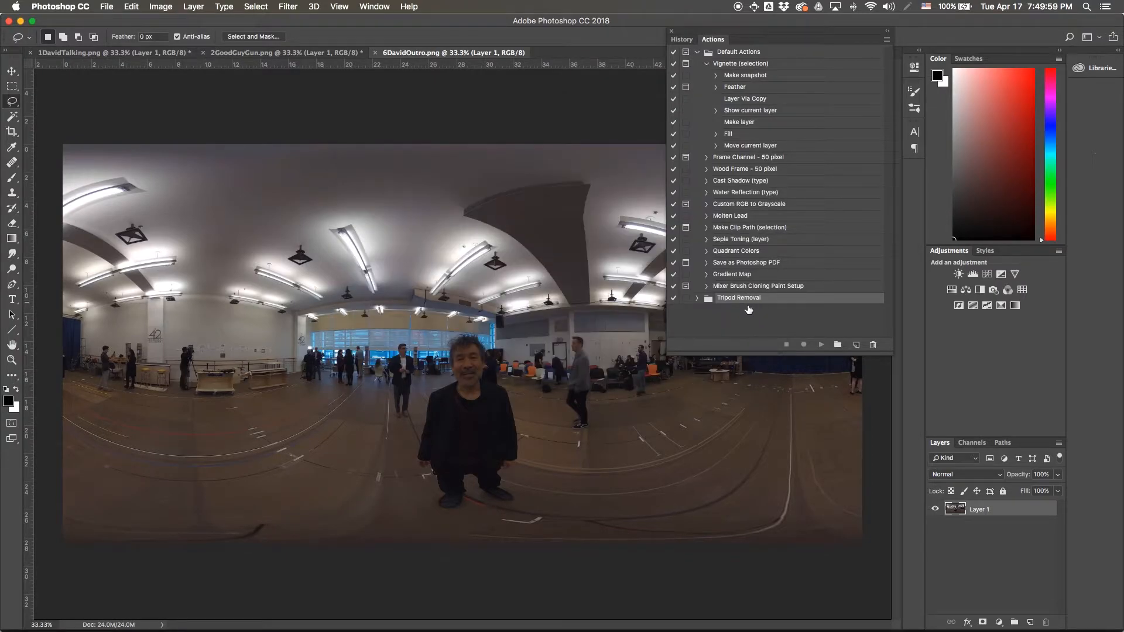
Step: Run the first Rotate 180 Degrees action and the Equirectangular to Angular Fisheye action from the Tripod Removal set on the image
click(695, 298)
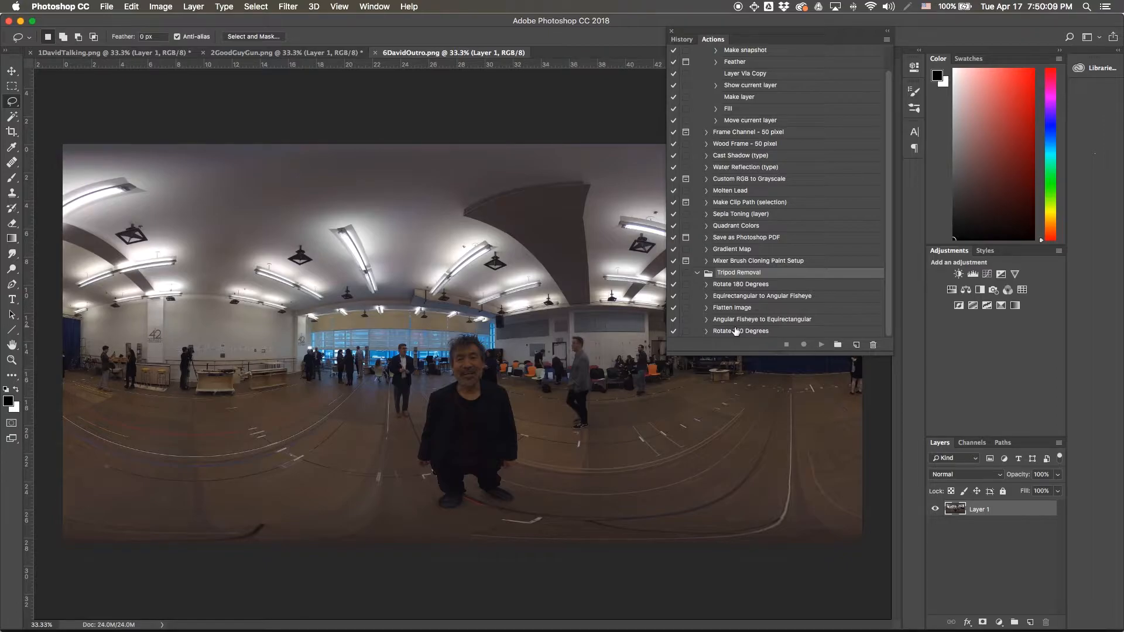
click(746, 285)
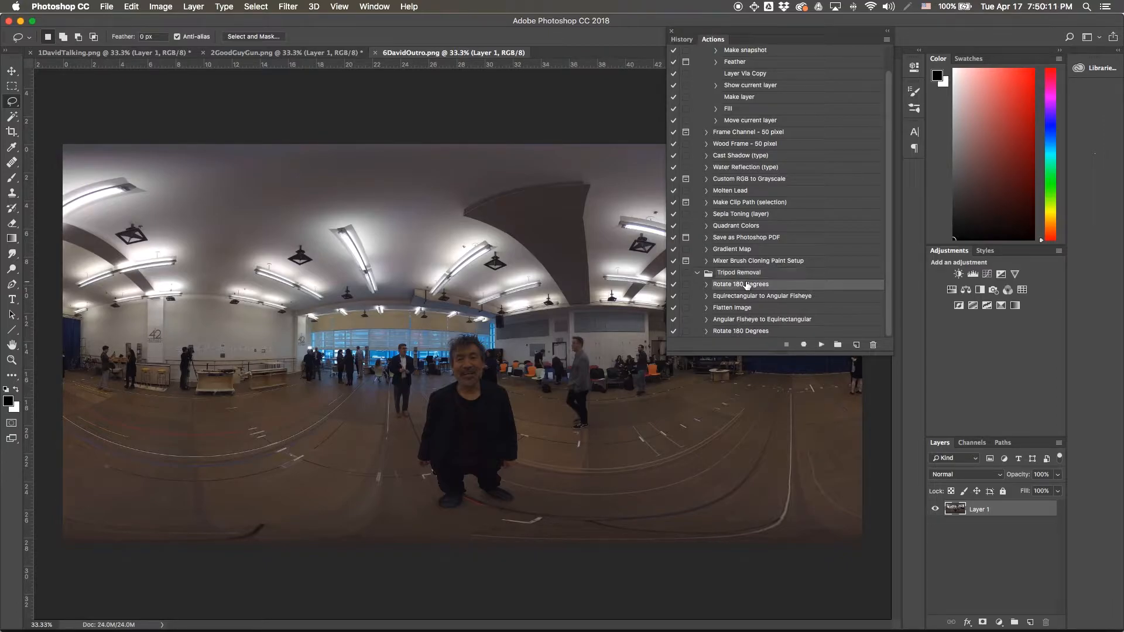
click(821, 345)
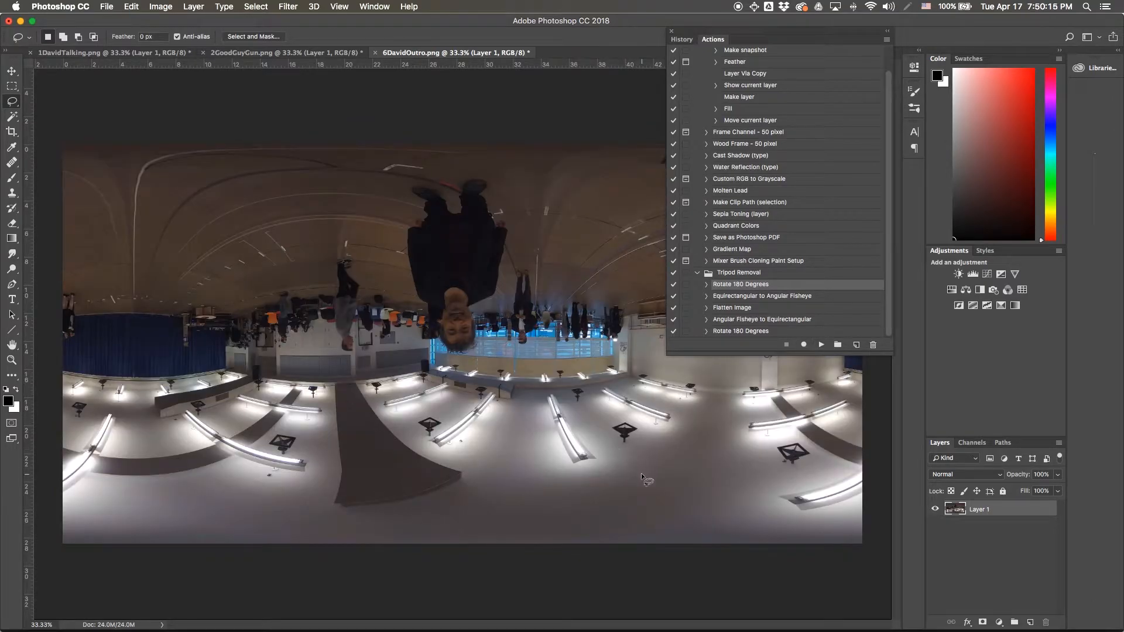
click(760, 297)
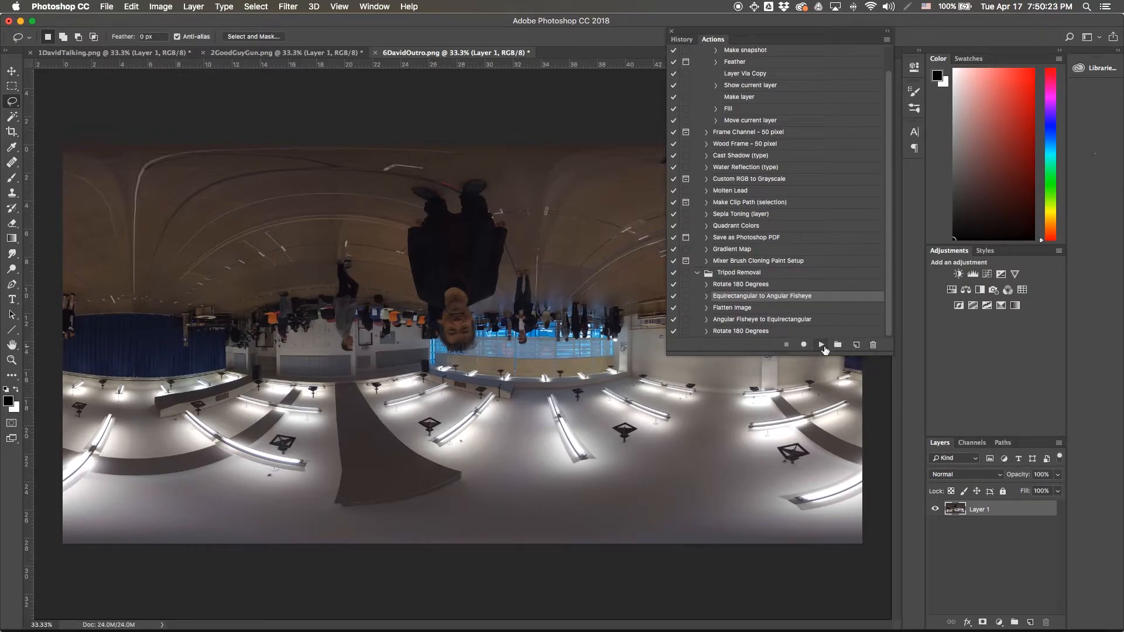
click(822, 347)
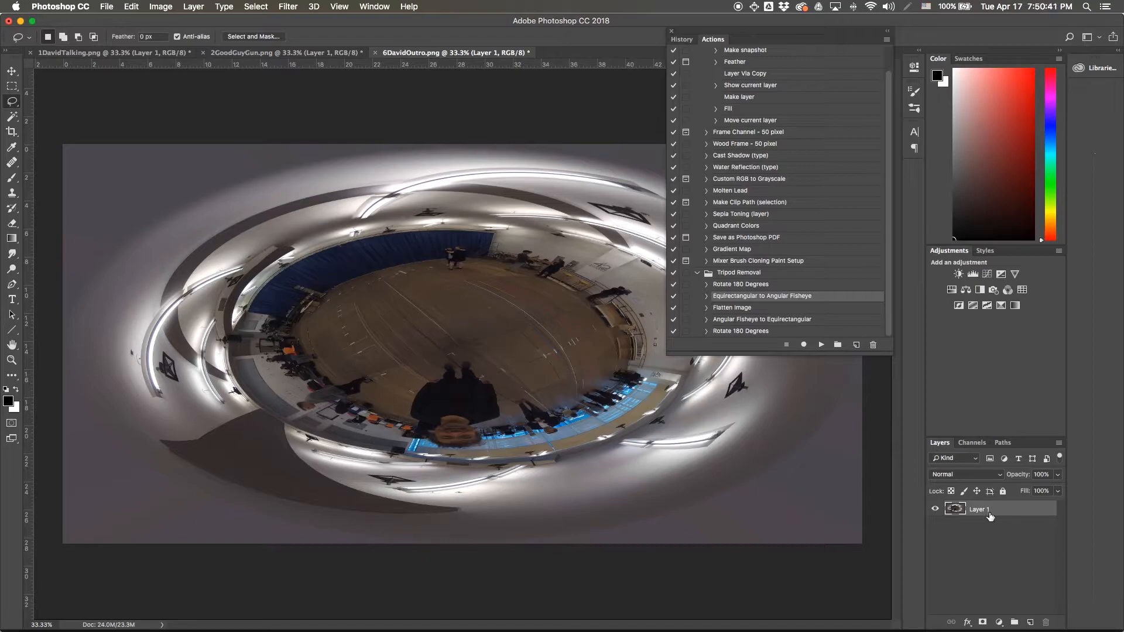
Step: Duplicate Layer 1 and undo the copy each time
key(super+j)
key(super+z)
drag(988, 513, 1032, 623)
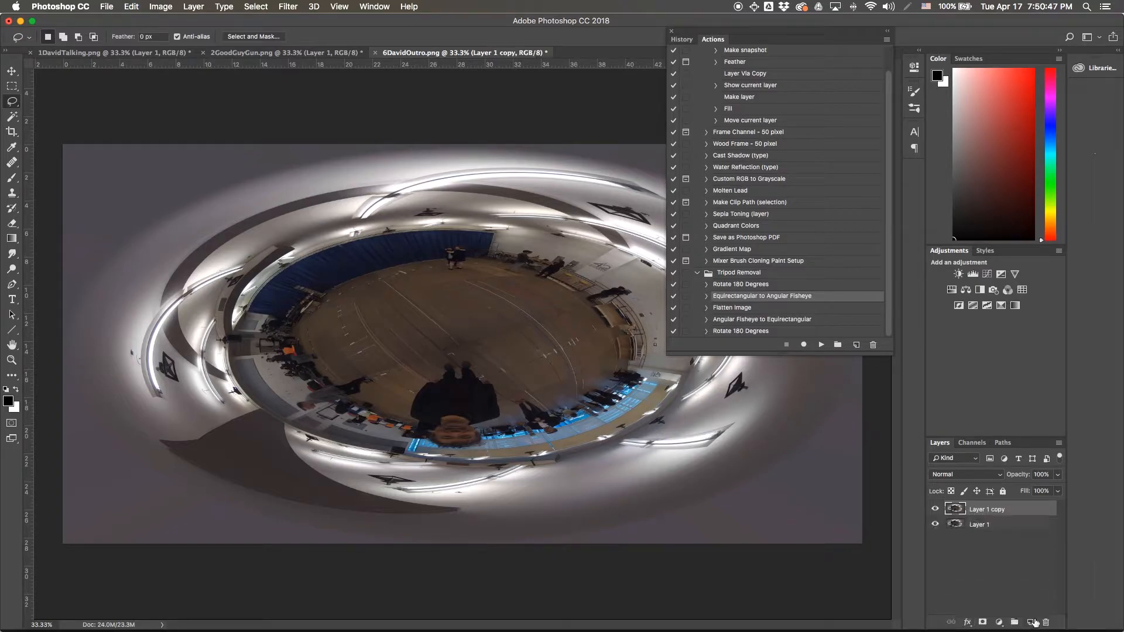
key(super+z)
Step: Paste the copied image as a new layer above Layer 1, hide Layer 1 and select Layer 2
key(super+v)
click(994, 568)
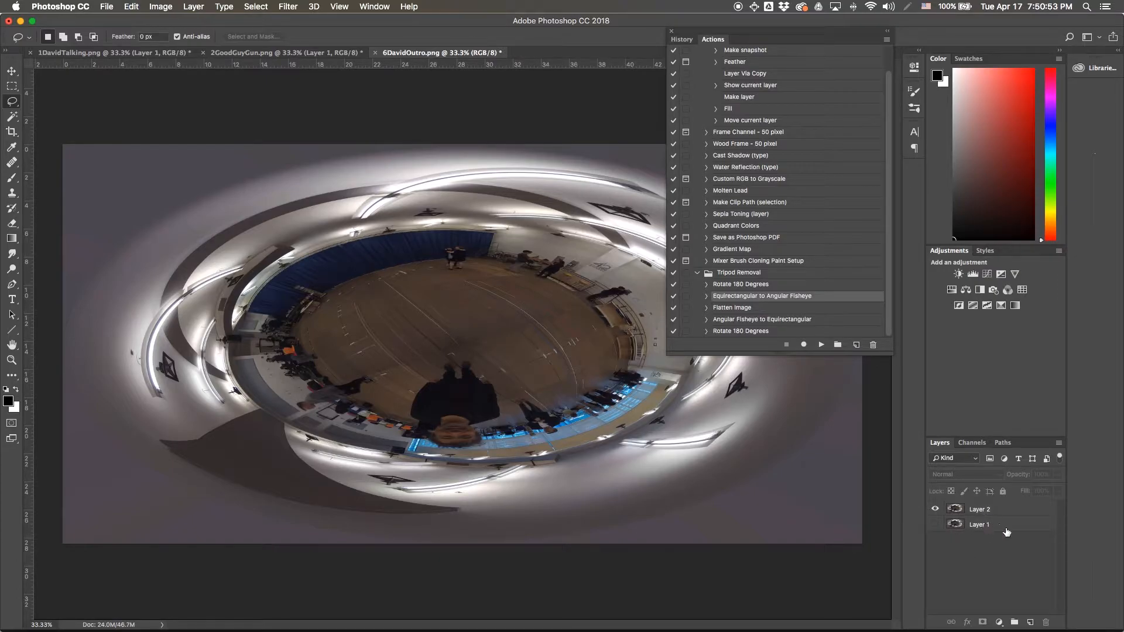
click(986, 516)
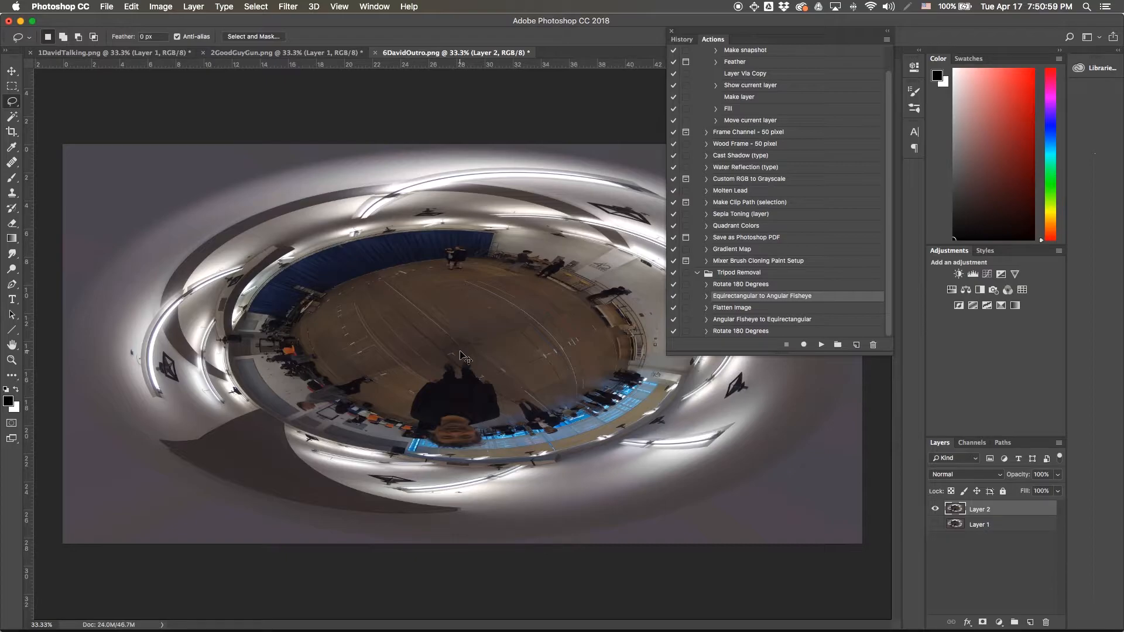
Step: Collapse the floating History and Actions panels to uncover the floor around the tripod
scroll(464, 357, up, 3)
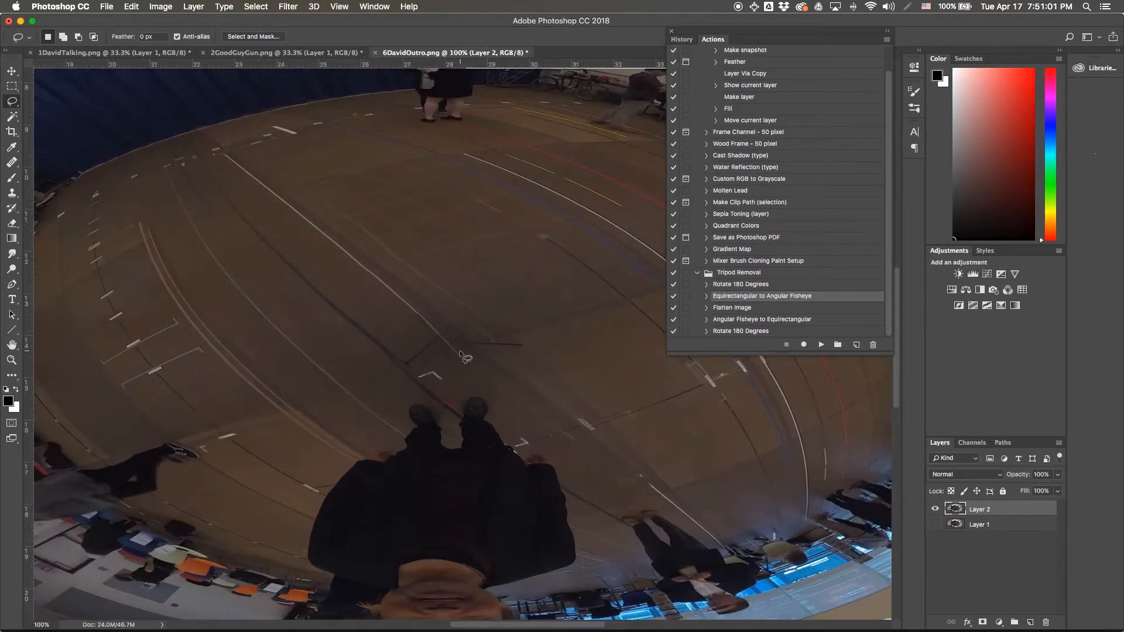
click(11, 360)
mouse_move(450, 351)
mouse_down()
mouse_move(408, 340)
mouse_move(455, 371)
mouse_up()
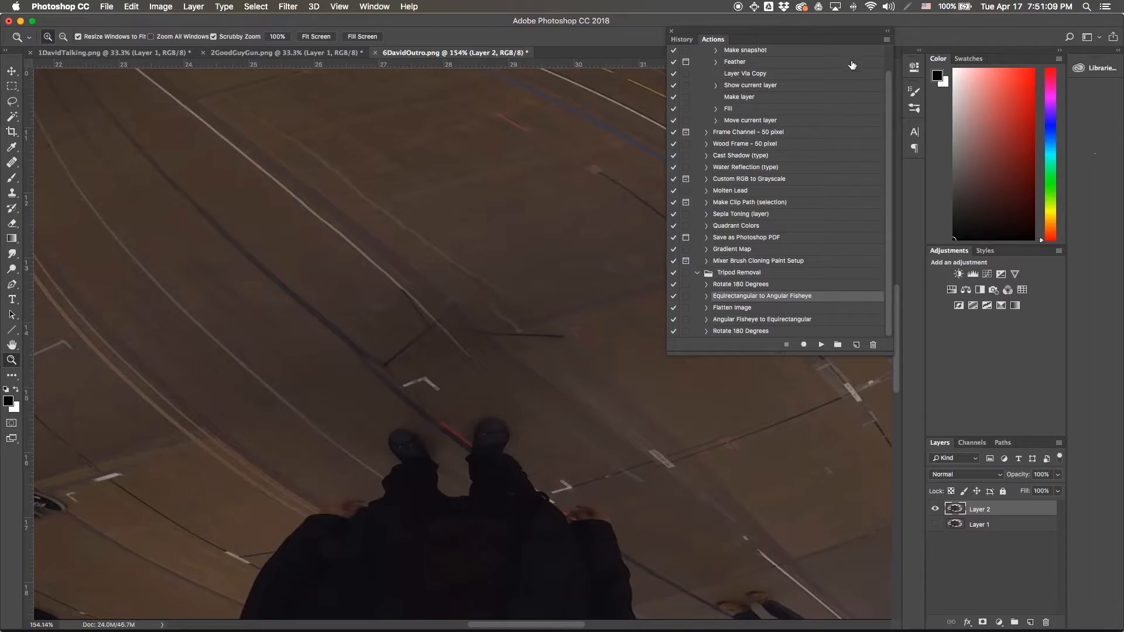
click(890, 32)
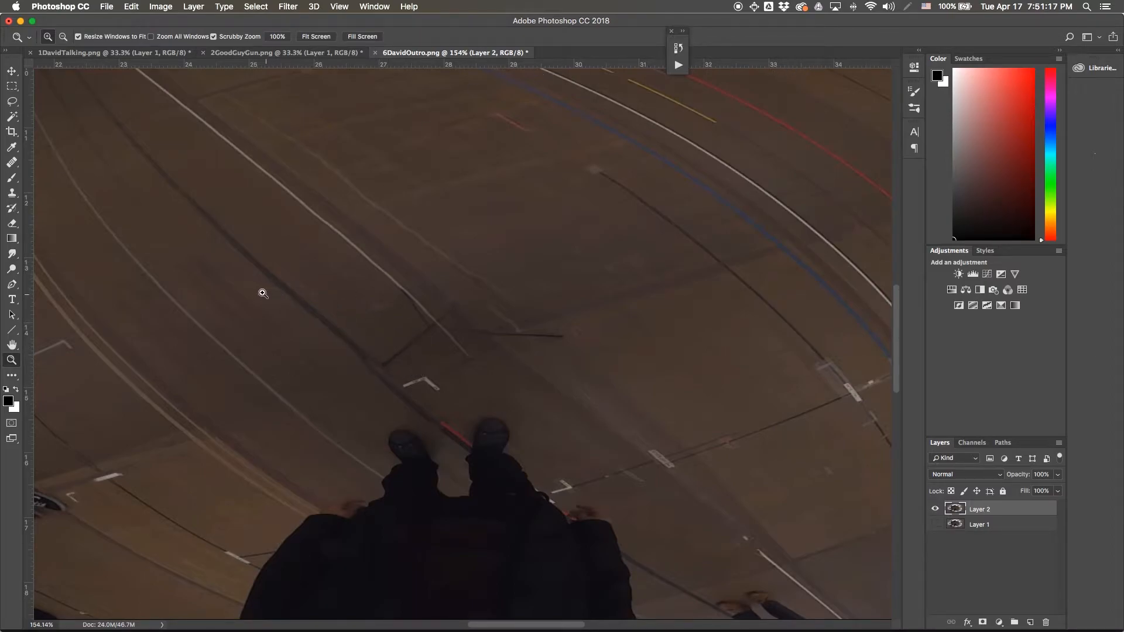
Step: Choose the Clone Stamp tool and try larger and smaller brush sizes, settling on 20 px
click(15, 199)
click(82, 195)
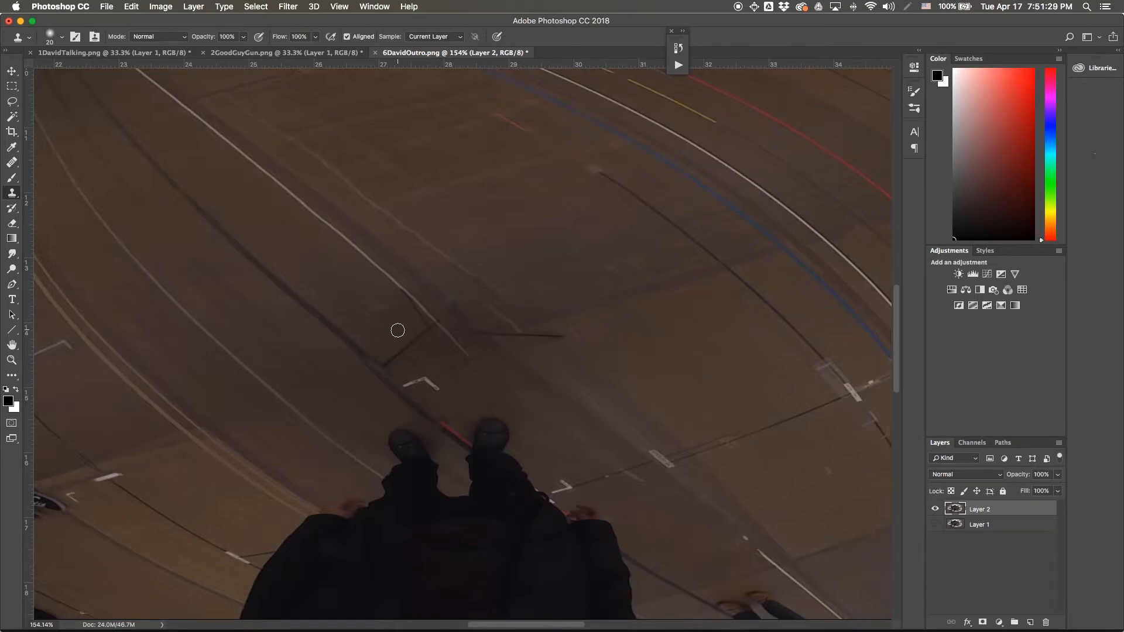
key(bracketright)
key(bracketright)
key(bracketright)
key(bracketright)
key(bracketright)
key(bracketright)
key(bracketleft)
key(bracketleft)
key(bracketleft)
key(bracketleft)
key(bracketleft)
key(bracketleft)
key(bracketleft)
key(bracketright)
key(bracketright)
key(bracketright)
key(bracketright)
key(bracketright)
Step: Try cloning nearby floor over the tripod's left leg and the start of the white line, and undo the strokes
drag(387, 364, 404, 349)
mouse_move(417, 339)
mouse_down()
mouse_move(429, 329)
mouse_move(412, 343)
mouse_move(427, 329)
mouse_move(402, 334)
mouse_move(414, 324)
mouse_move(424, 353)
mouse_move(408, 341)
mouse_up()
alt+click(385, 336)
drag(410, 336, 414, 352)
alt+click(409, 336)
drag(401, 297, 424, 326)
key(super+z)
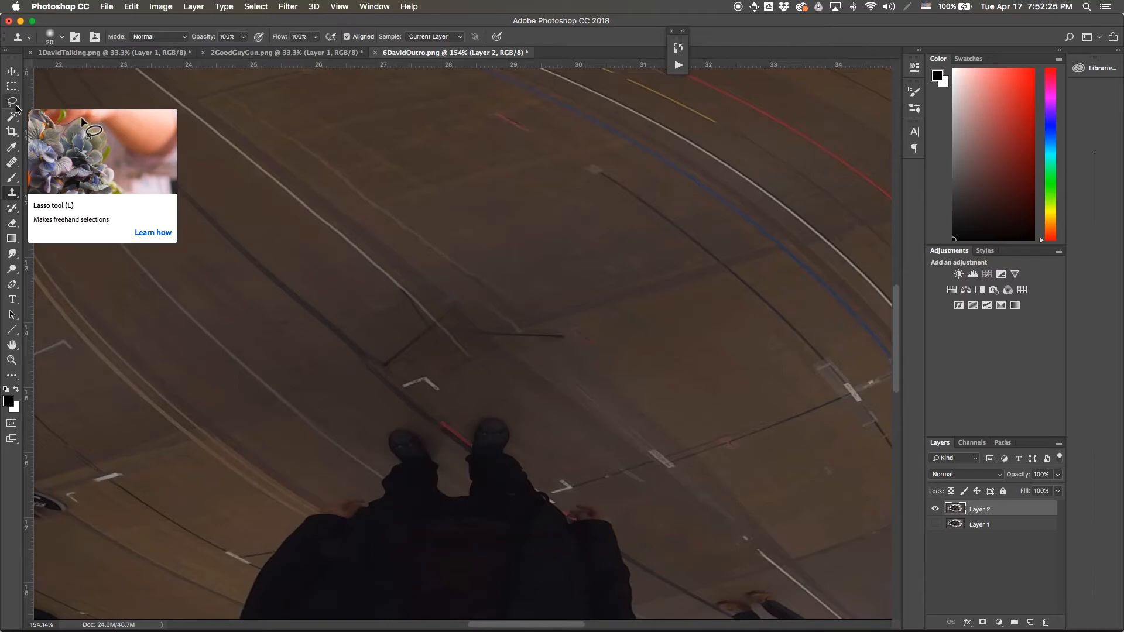
Step: Outline the whole tripod mark above the person's feet with the Lasso tool
click(14, 104)
click(57, 105)
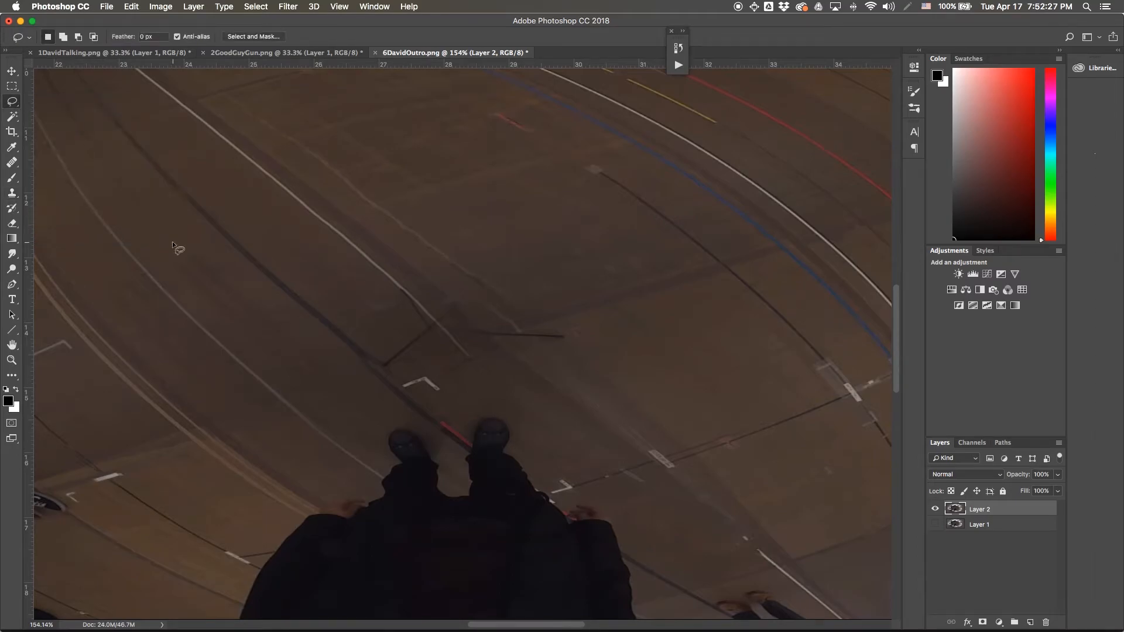
mouse_move(386, 315)
mouse_down()
mouse_move(345, 368)
mouse_move(350, 383)
mouse_move(392, 381)
mouse_up()
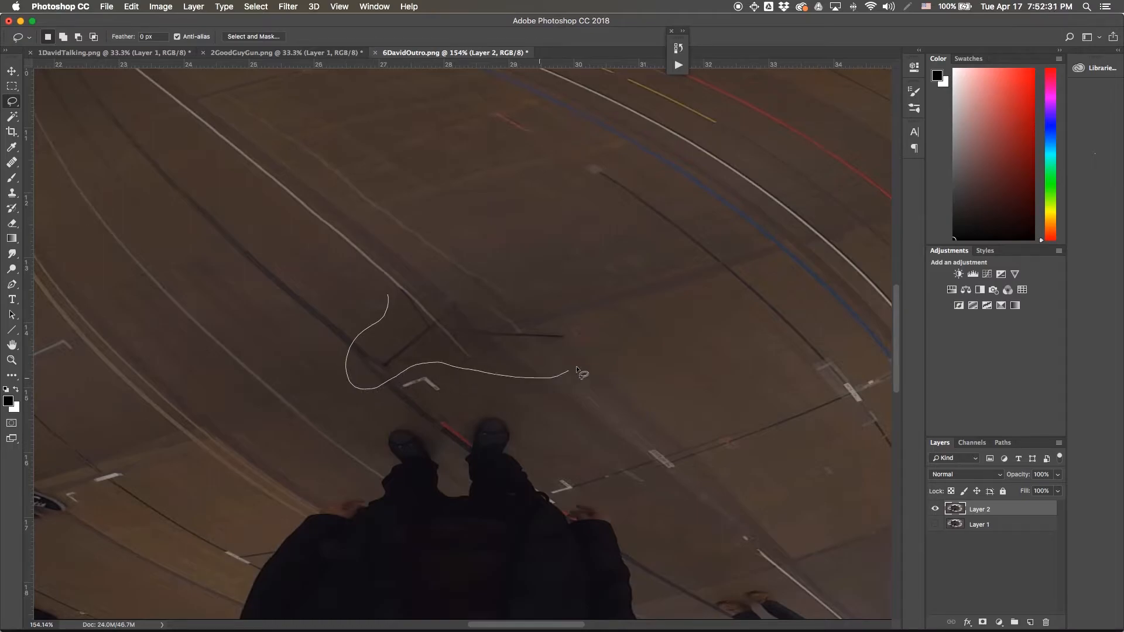
mouse_move(547, 308)
mouse_down()
mouse_move(415, 276)
mouse_move(388, 297)
mouse_up()
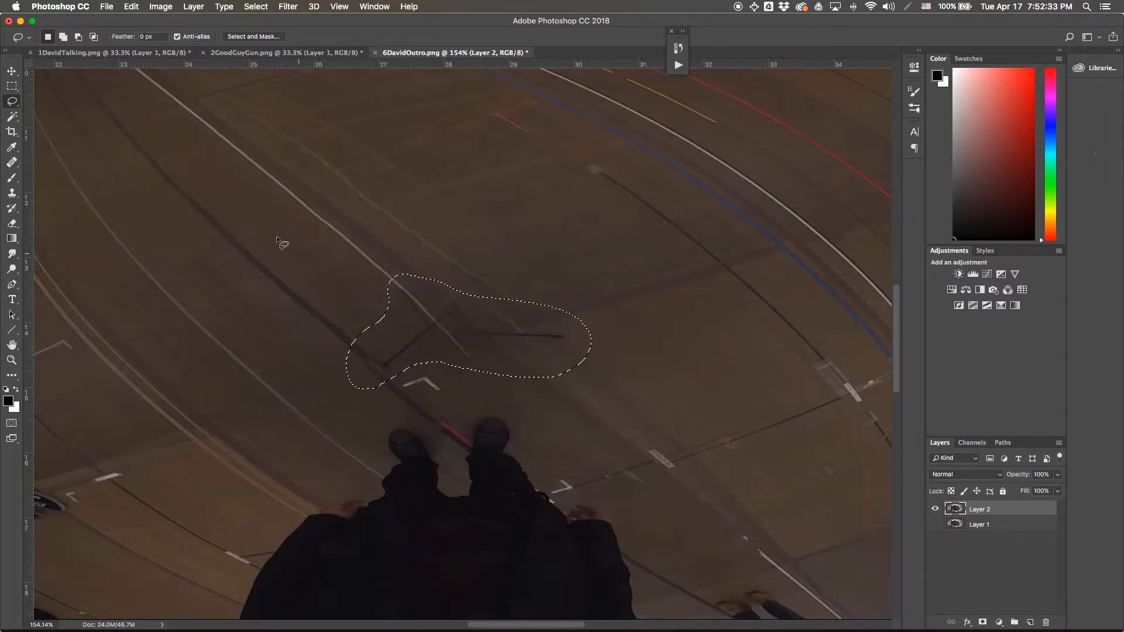
Step: Patch the outlined tripod mark with plain floor from above it, then undo the patch and clear the selection
click(13, 165)
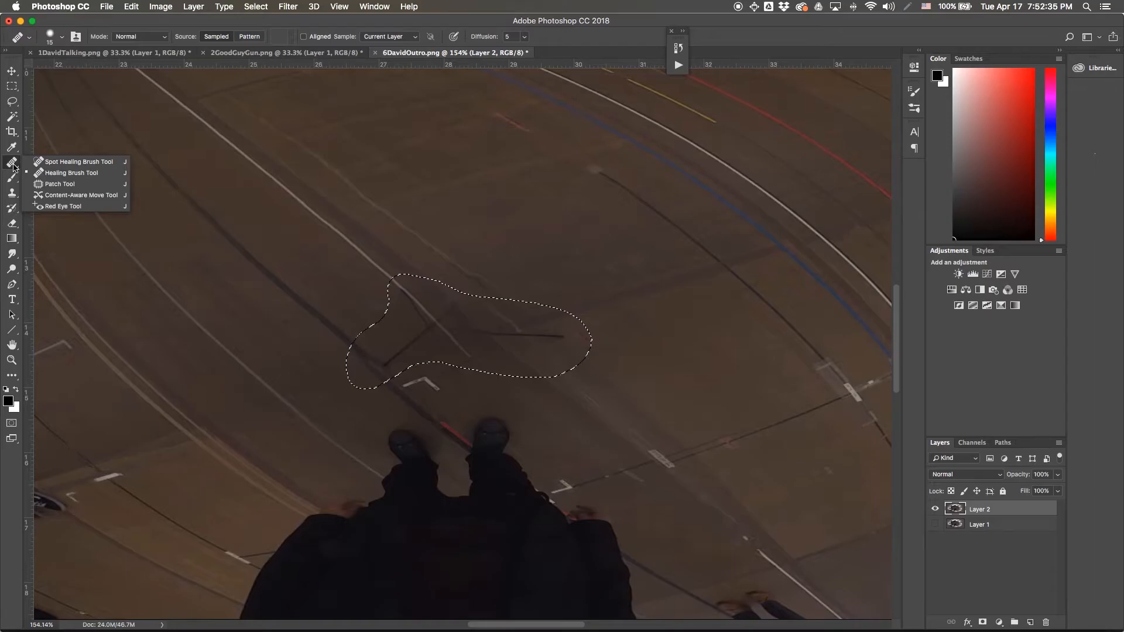
click(82, 188)
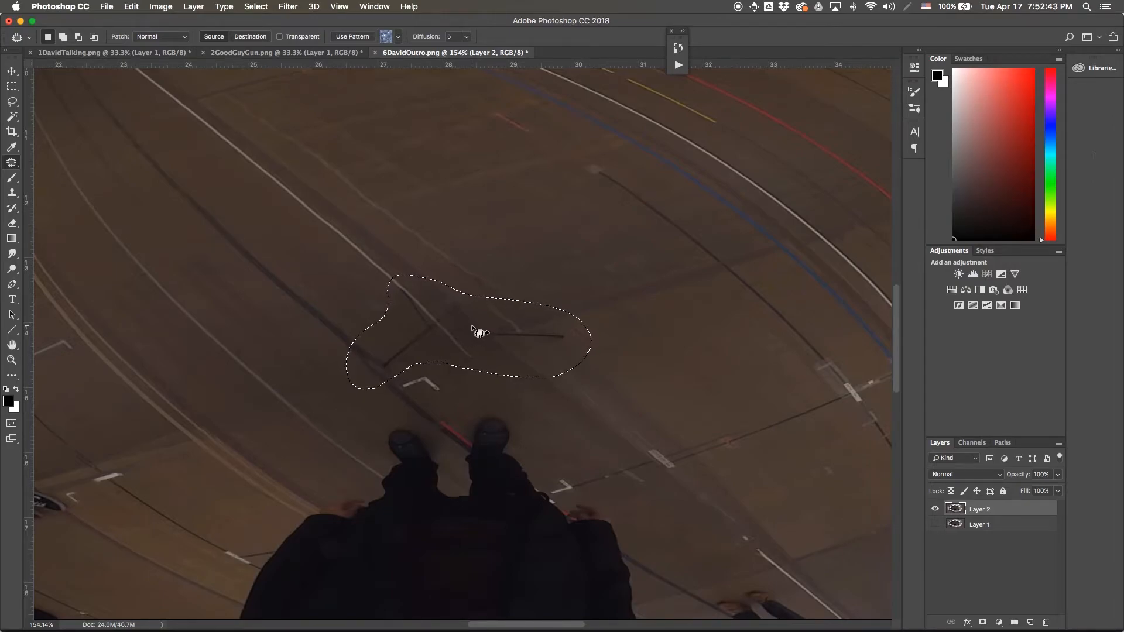
drag(473, 329, 509, 202)
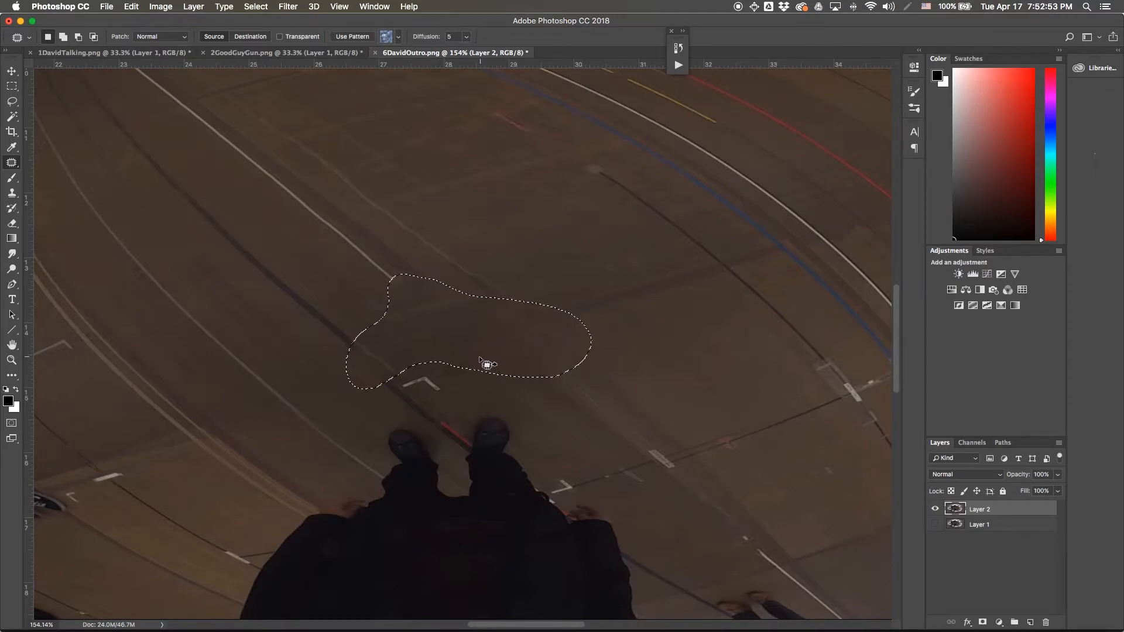
key(super+d)
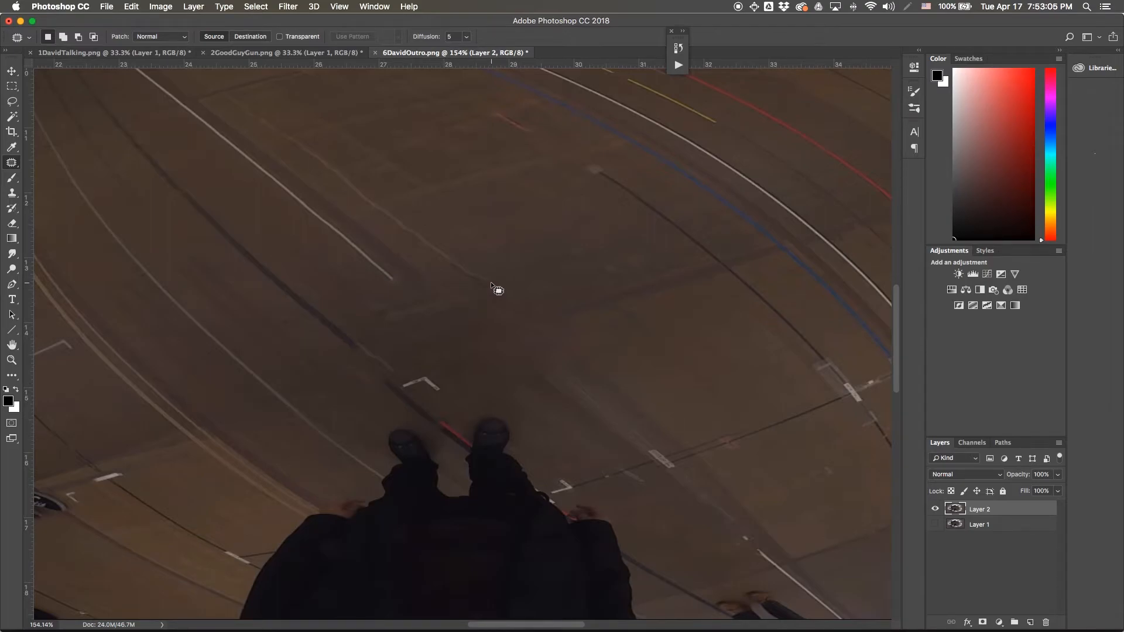
drag(490, 297, 489, 299)
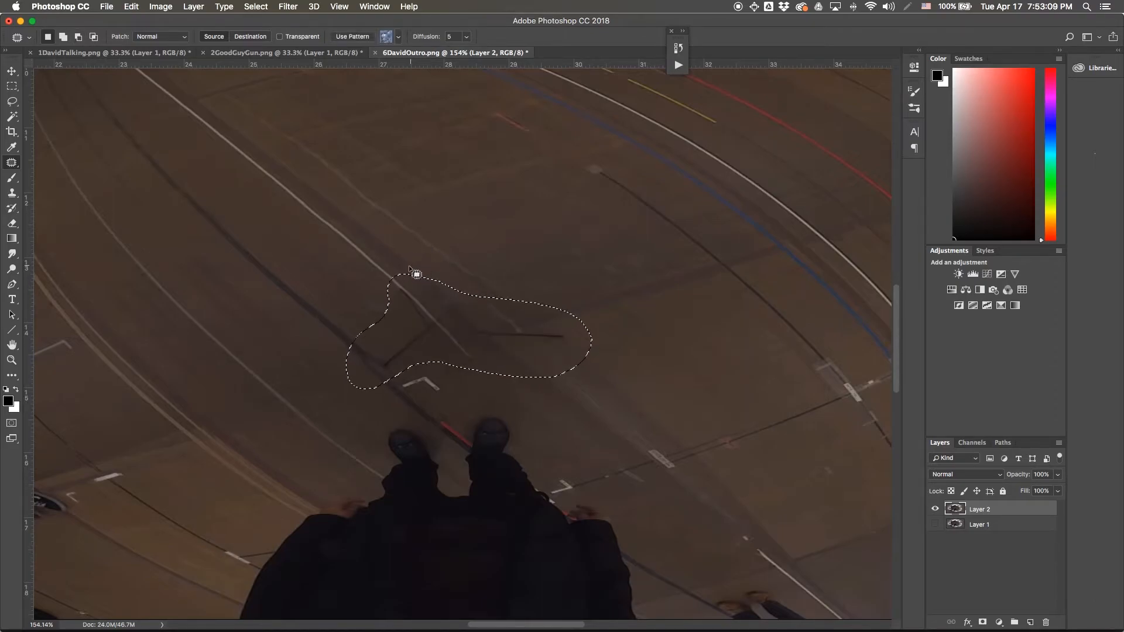
click(422, 301)
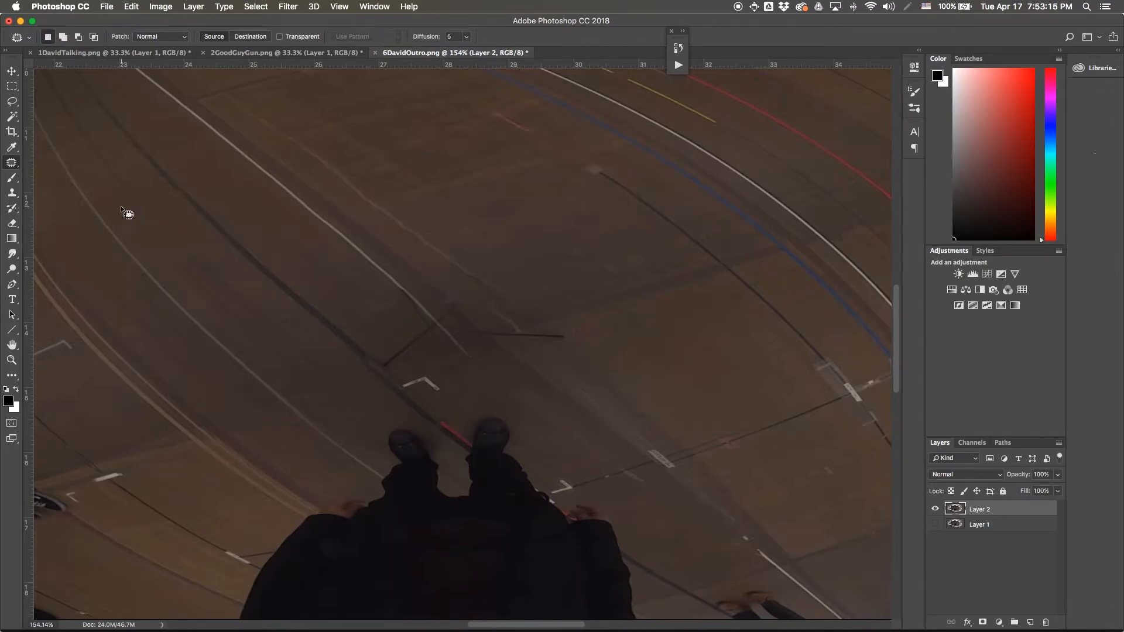
Step: Paint out the tripod's left leg with the Healing Brush, undoing the unwanted strokes
click(6, 166)
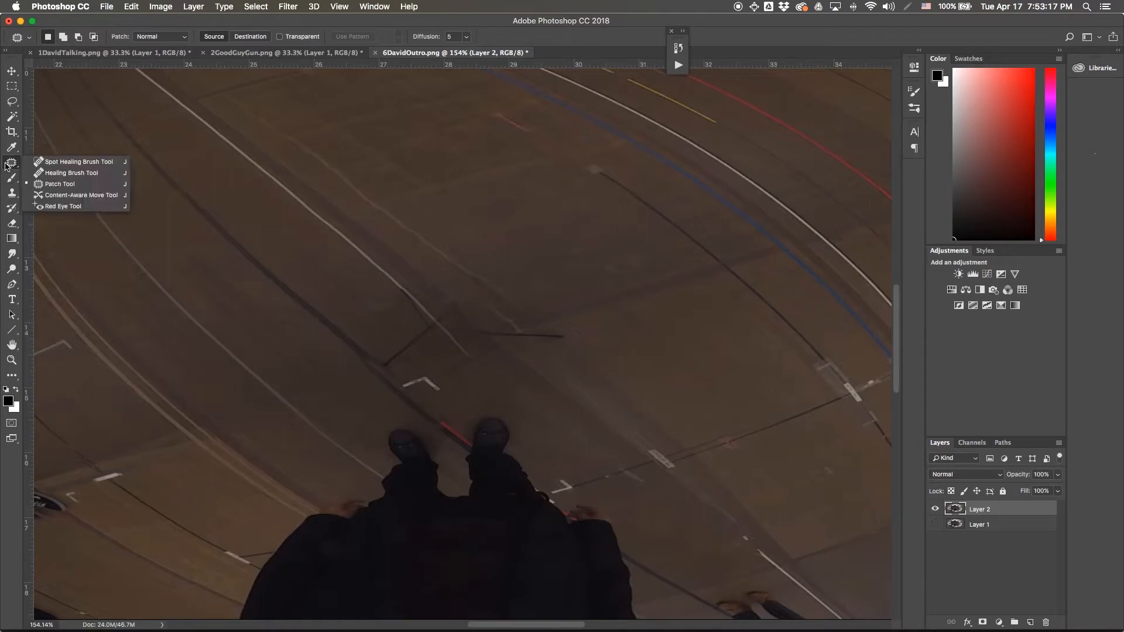
click(87, 173)
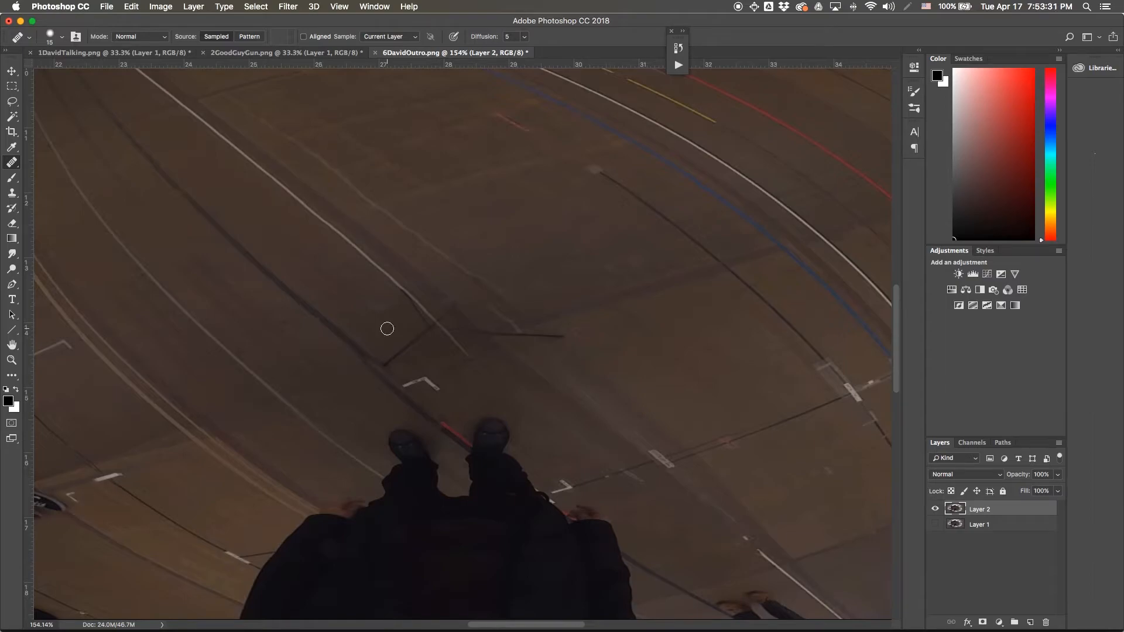
mouse_move(385, 365)
mouse_down()
mouse_move(417, 343)
mouse_move(407, 329)
mouse_move(419, 348)
mouse_move(409, 295)
mouse_move(428, 318)
mouse_move(381, 271)
mouse_up()
key(super+z)
key(alt+super+z)
key(alt+super+z)
Step: Rebuild the white floor line across the tripod mark with the Clone Stamp and heal the leftover specks beside it
click(12, 193)
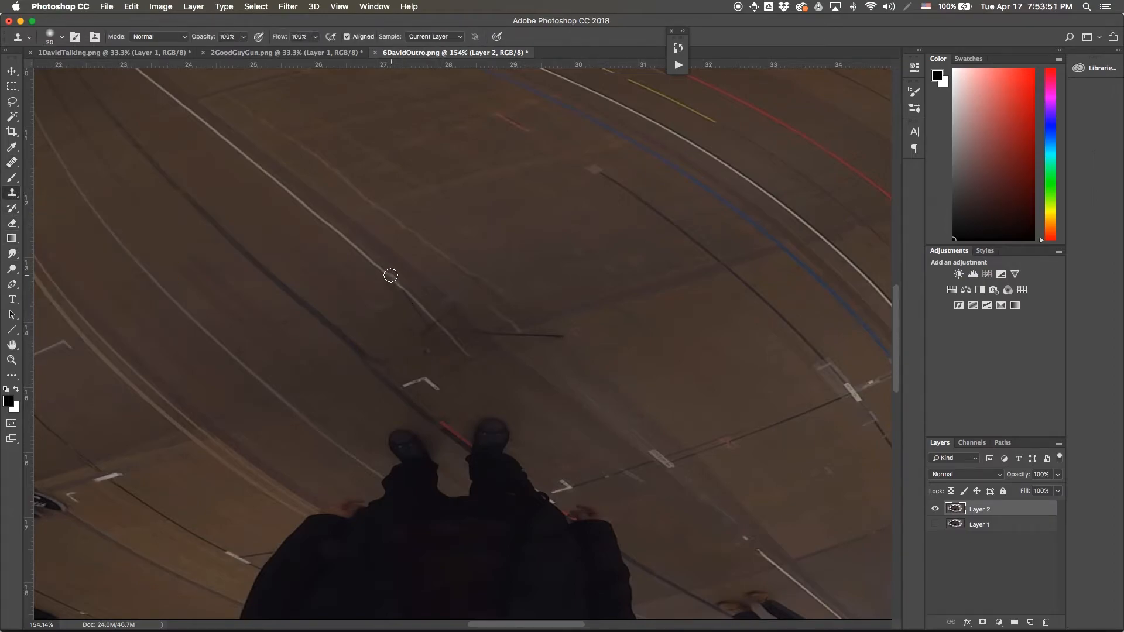
alt+click(381, 269)
drag(398, 285, 462, 356)
click(12, 162)
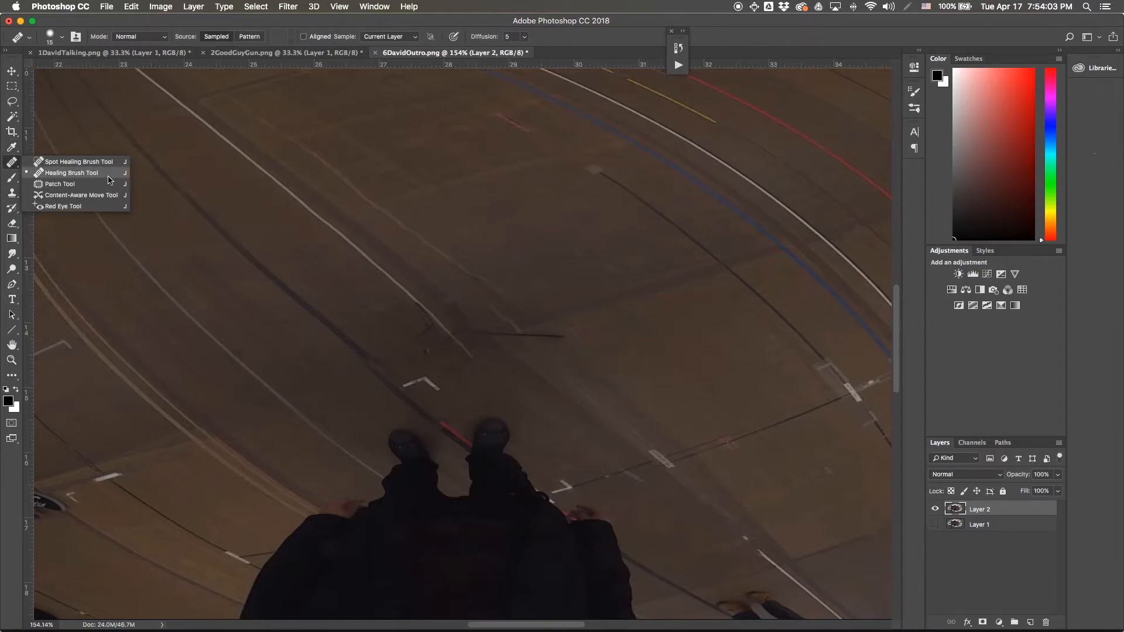
click(106, 173)
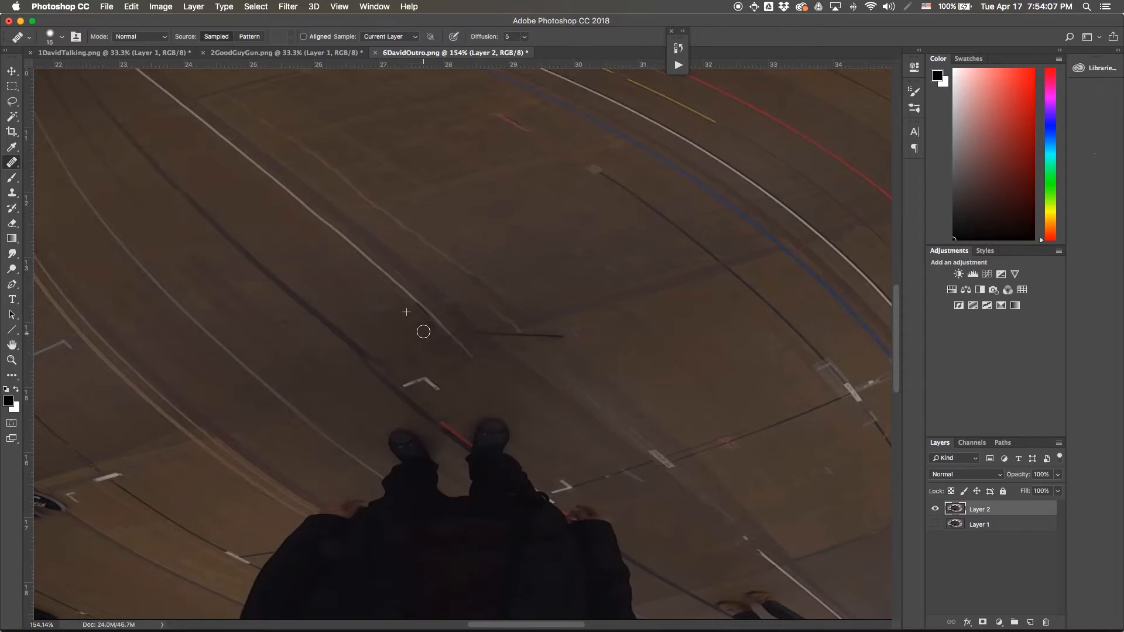
Step: Lasso the outer end of the tripod's right leg, patch it with clean floor beside it, and deselect
click(12, 101)
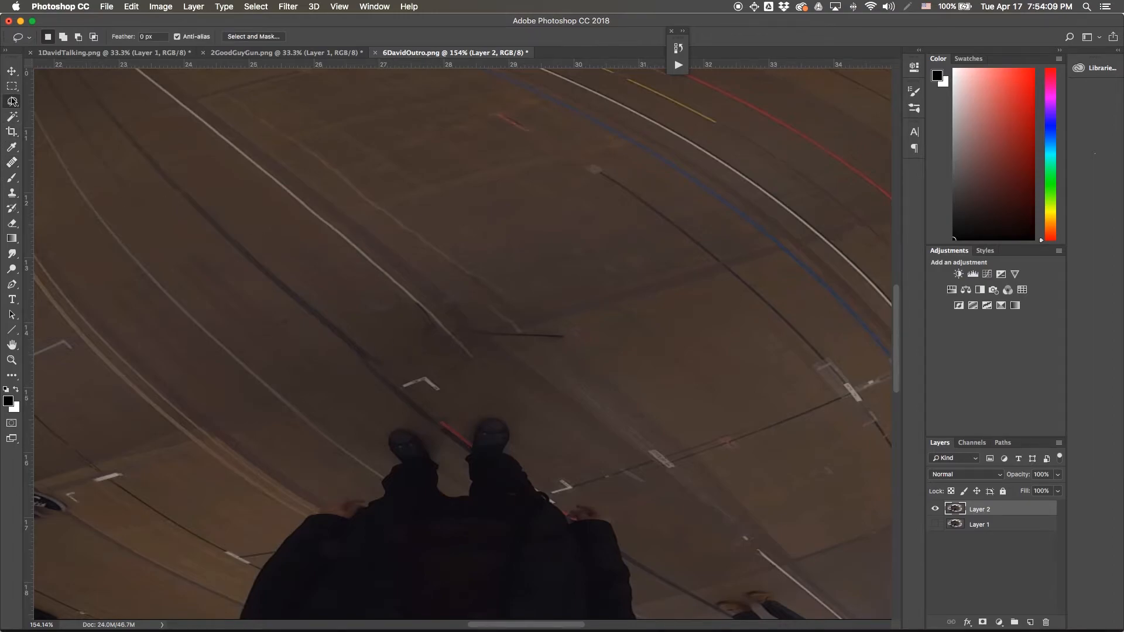
mouse_move(560, 332)
mouse_down()
mouse_move(532, 339)
mouse_move(570, 341)
mouse_move(562, 333)
mouse_up()
right_click(11, 163)
click(52, 186)
drag(554, 344, 638, 366)
key(super+d)
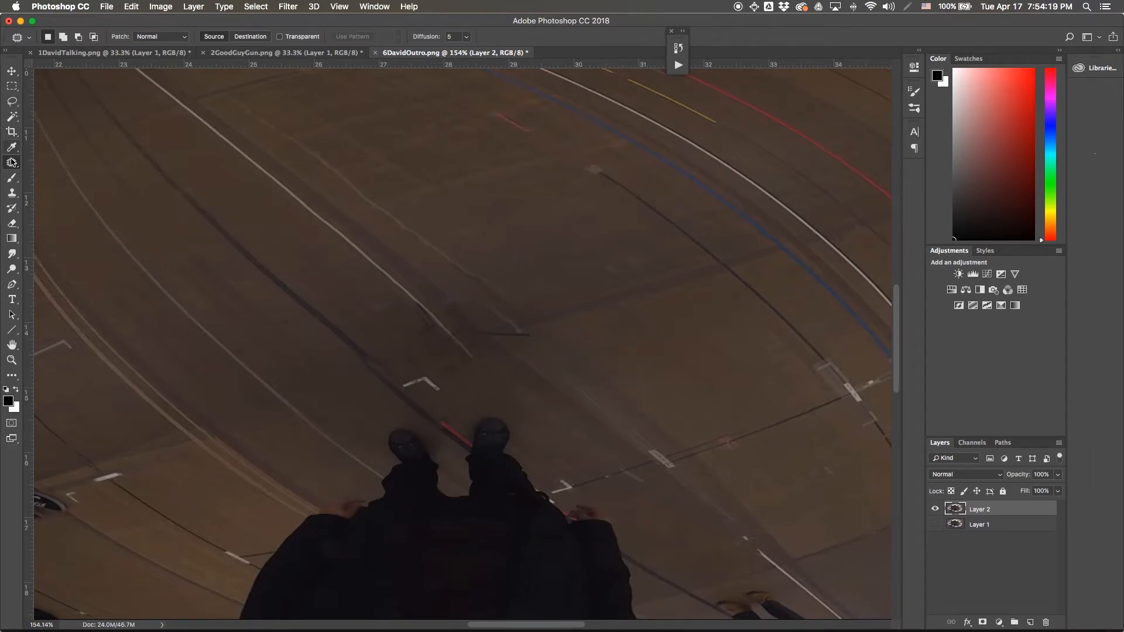
Step: Clone clean floor over the rest of the right leg and the tripod's center beside the white line
click(11, 192)
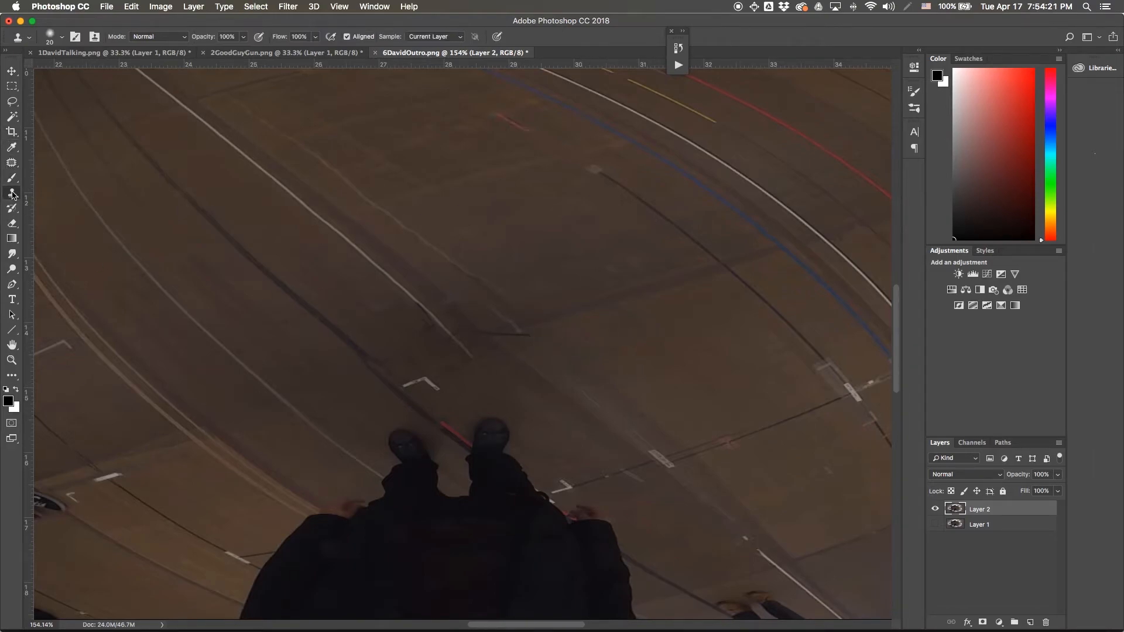
alt+click(543, 336)
alt+click(525, 361)
alt+click(437, 345)
drag(432, 335, 420, 312)
alt+click(403, 308)
drag(415, 303, 437, 327)
alt+click(472, 327)
Step: Toggle the visibility of Layer 1 and Layer 2 to compare the retouched floor with the original, leaving both shown
click(936, 510)
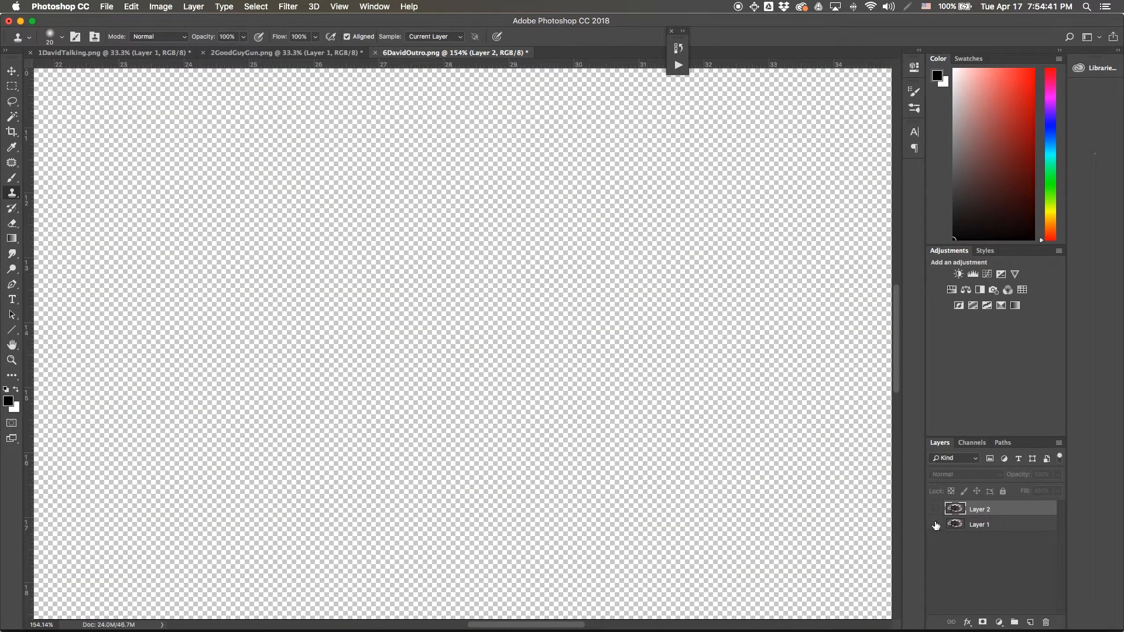
click(936, 524)
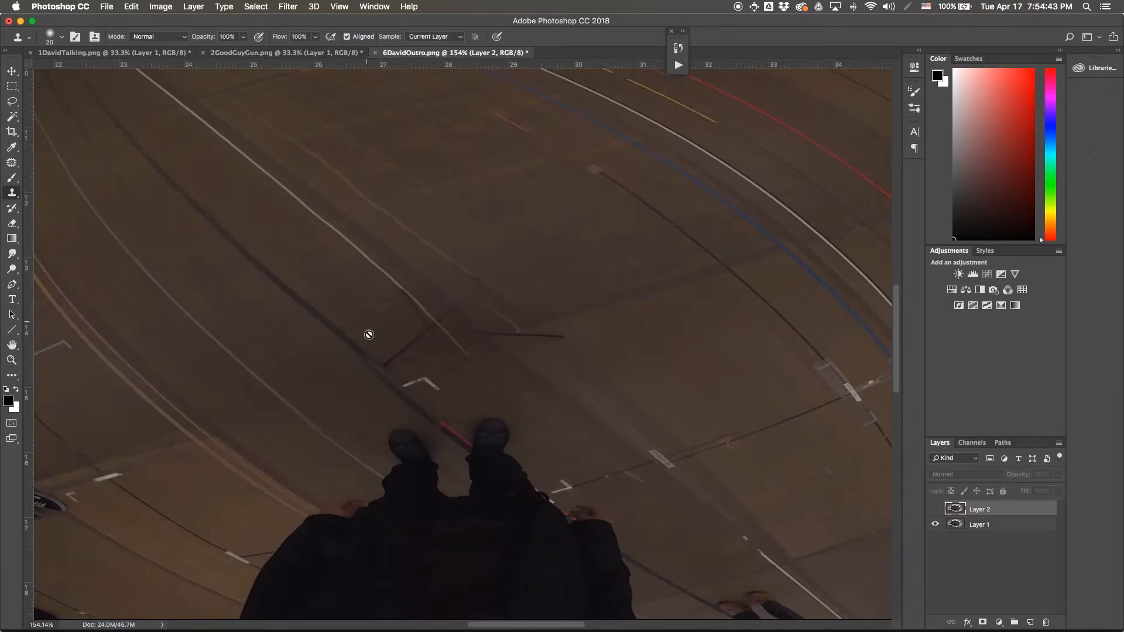
click(936, 510)
click(935, 509)
click(936, 510)
click(936, 510)
click(936, 510)
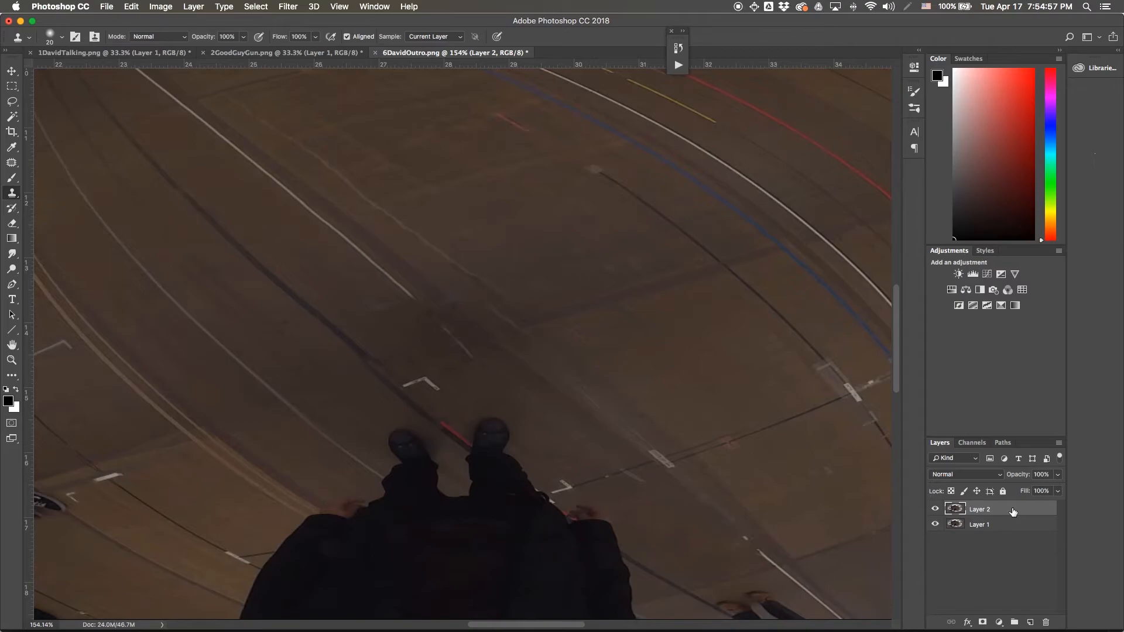
Step: Lower Layer 2's opacity to 62% and lasso loosely around the whole retouched tripod area
click(1058, 474)
drag(1058, 489, 1038, 491)
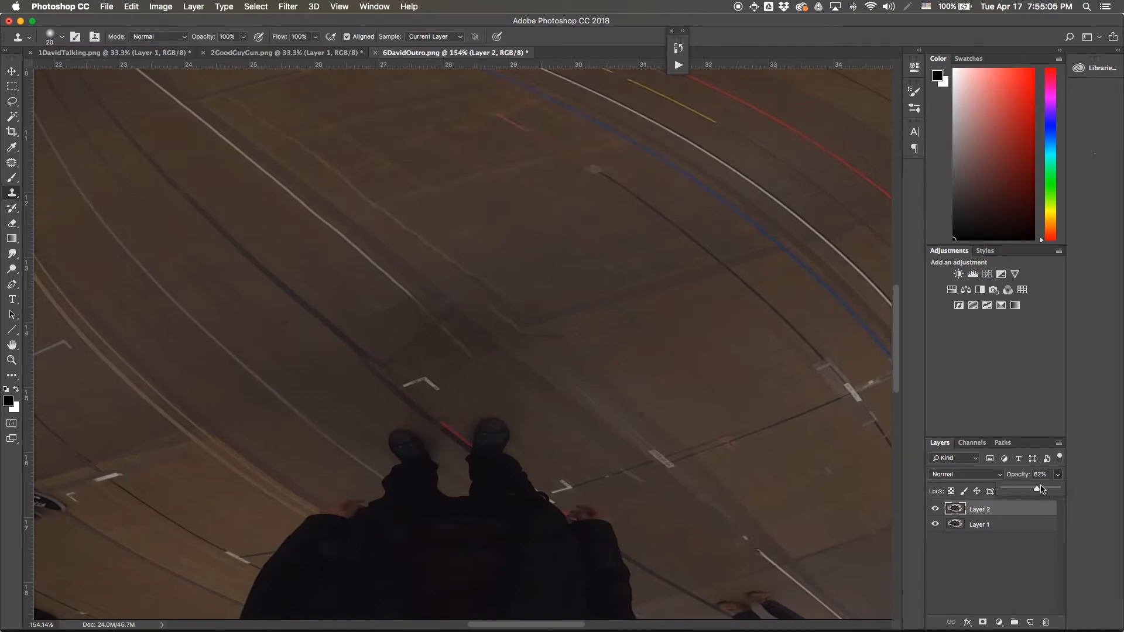
click(14, 103)
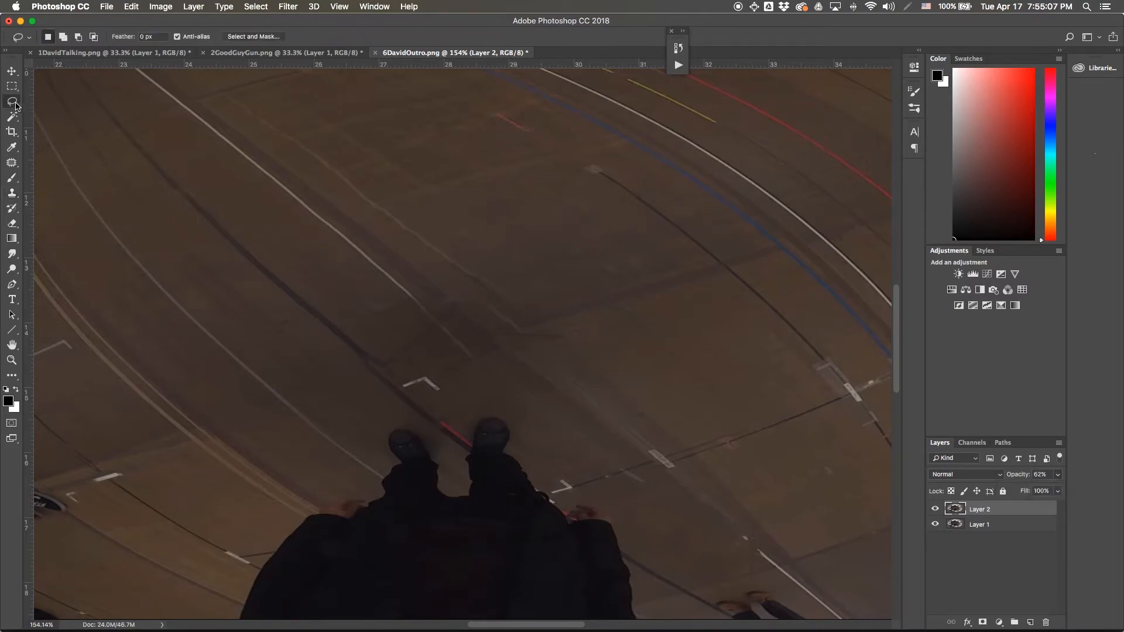
mouse_move(384, 305)
mouse_down()
mouse_move(359, 367)
mouse_move(372, 385)
mouse_move(434, 368)
mouse_move(579, 368)
mouse_move(606, 357)
mouse_move(576, 311)
mouse_move(506, 281)
mouse_move(378, 311)
mouse_up()
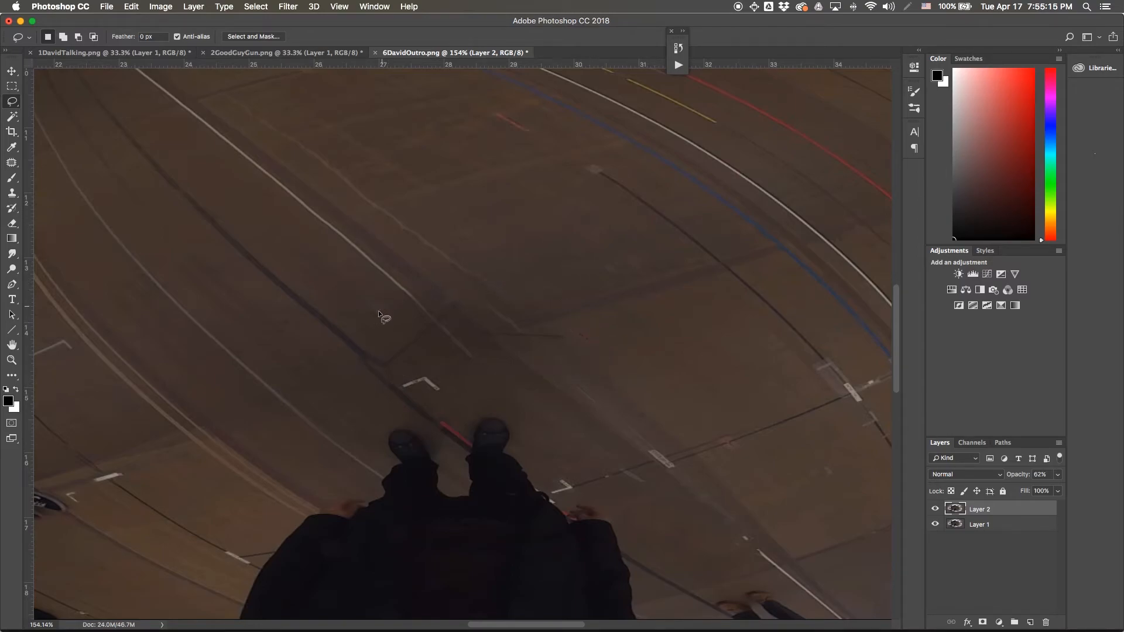
Step: Feather the lasso selection by 5 pixels
right_click(466, 322)
click(495, 347)
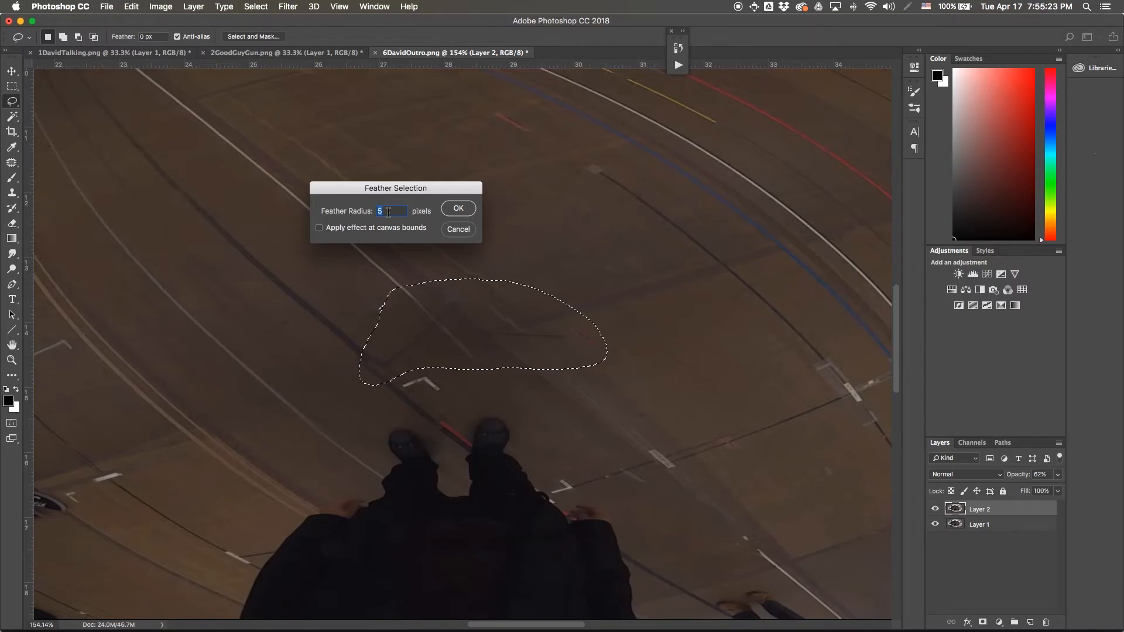
click(466, 209)
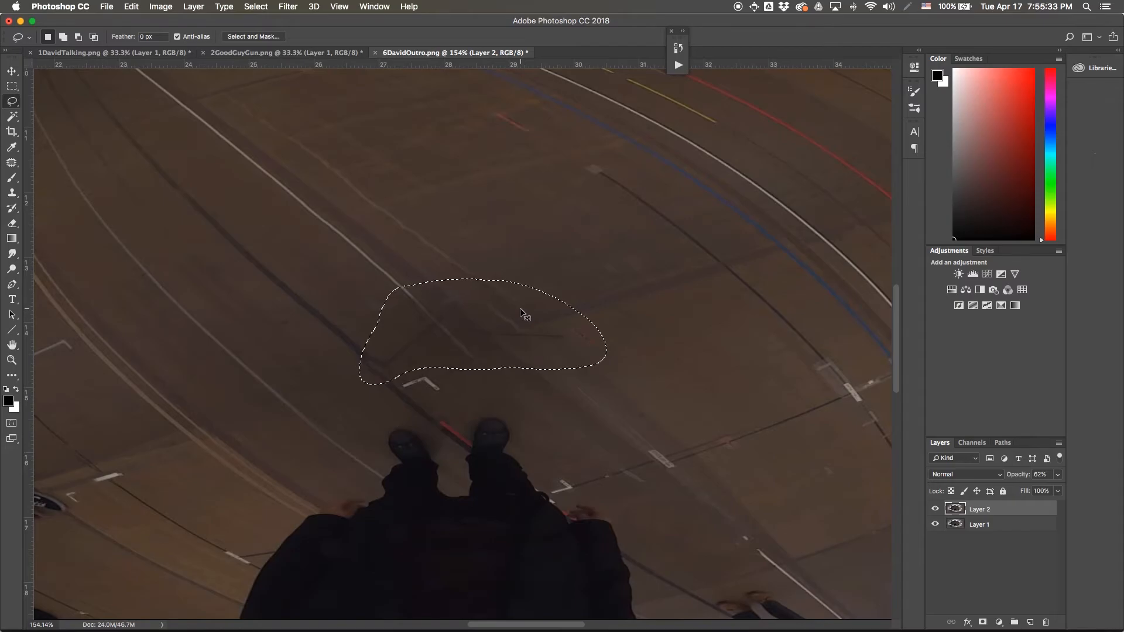
Step: Copy the feathered selection from Layer 2 to a new layer and hide Layer 2 and Layer 1
key(super+j)
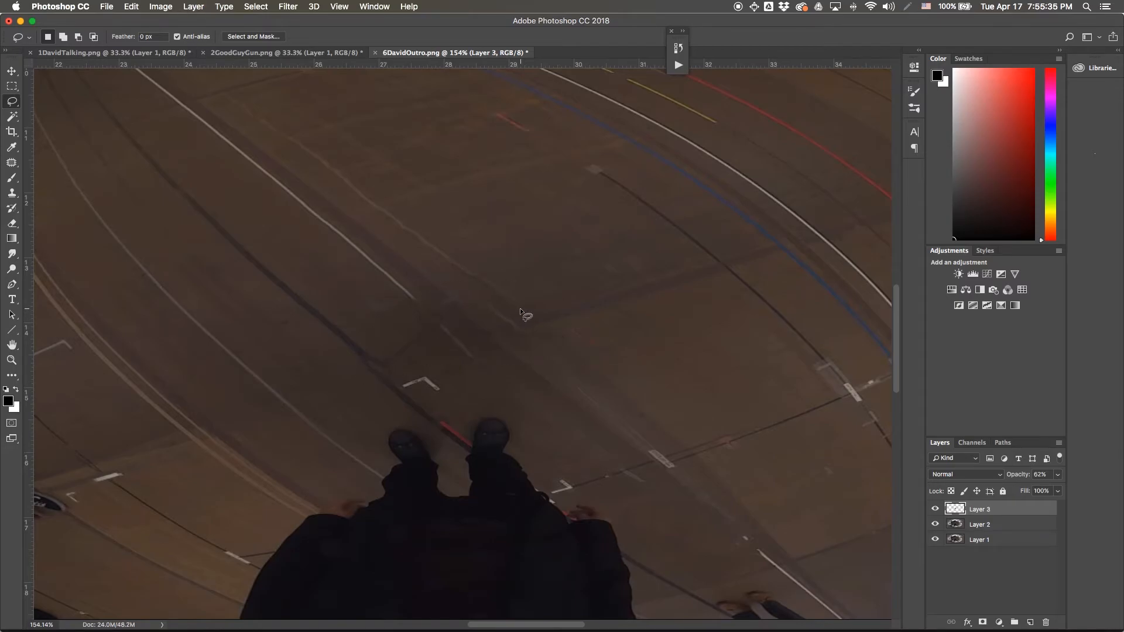
click(935, 524)
click(935, 539)
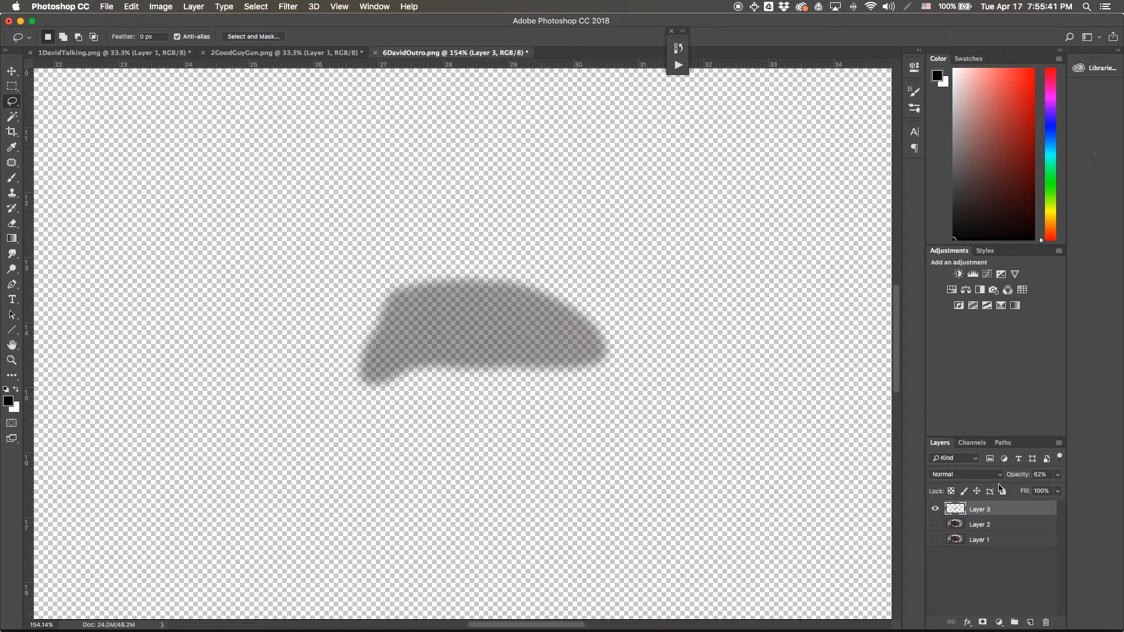
Step: Raise Layer 3's opacity to 100% and clear the layer selection
click(1061, 476)
drag(1047, 492, 1071, 497)
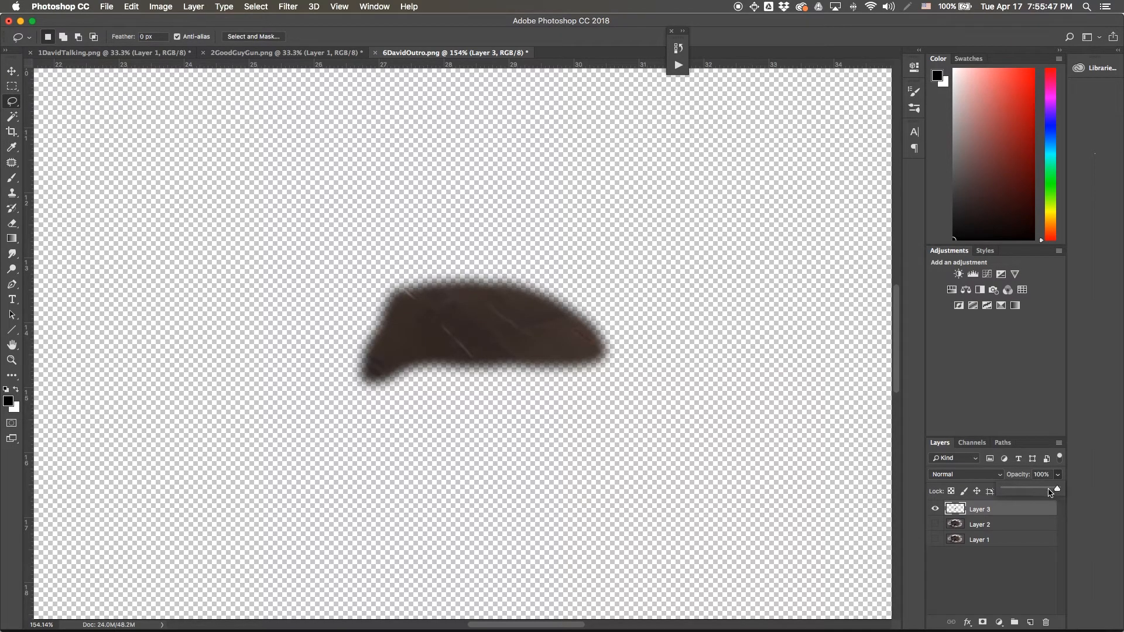
click(976, 556)
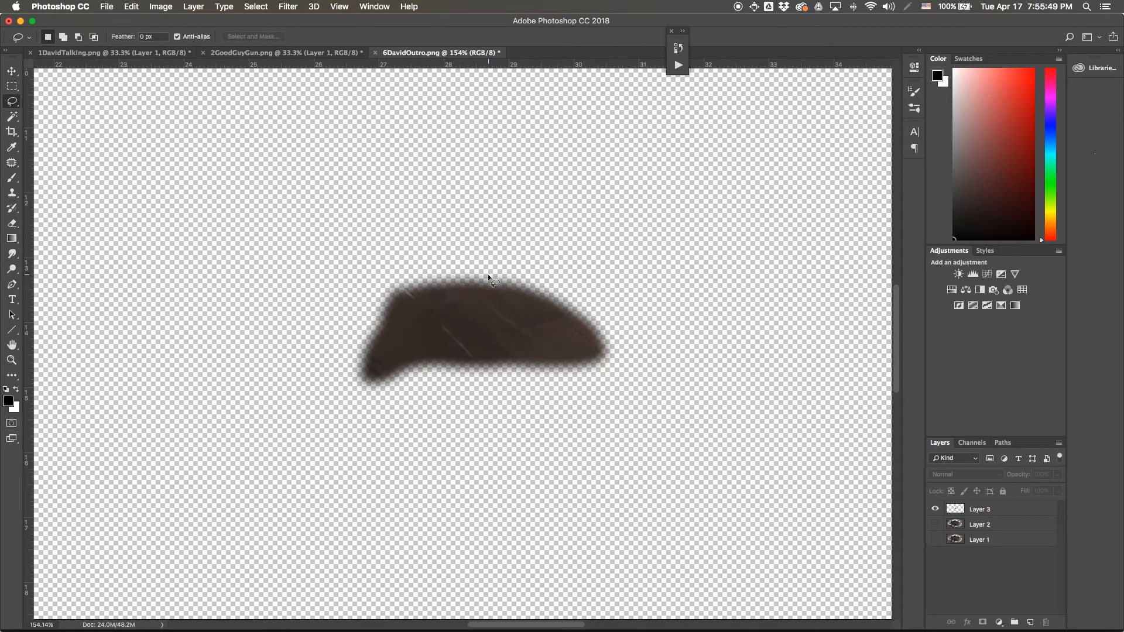
key(super+0)
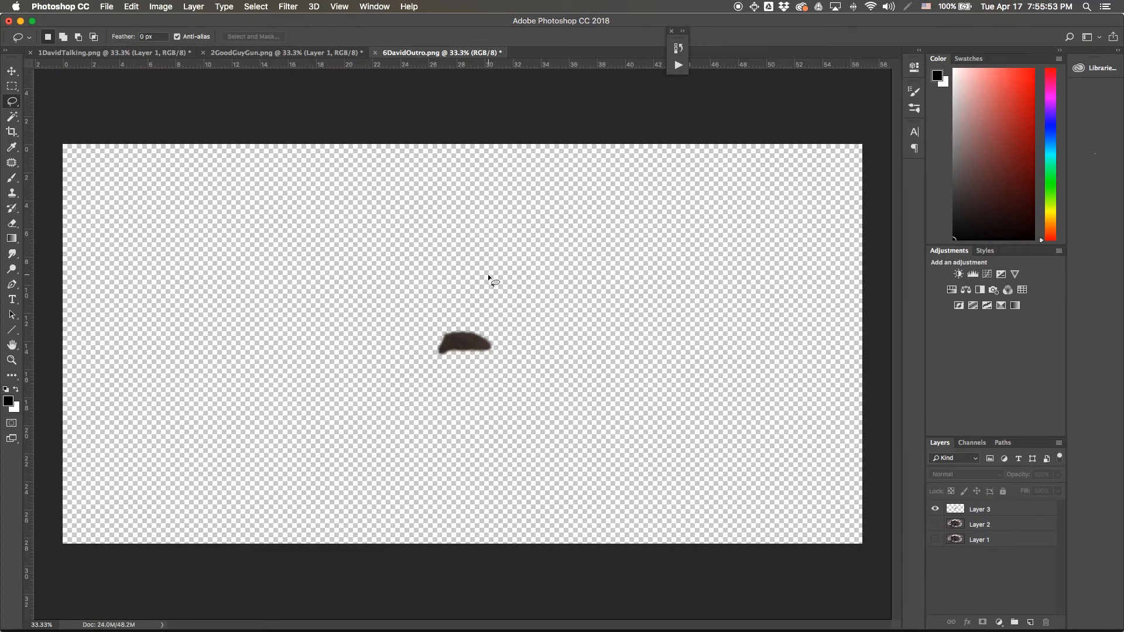
Step: Run the Tripod Removal actions Angular Fisheye to Equirectangular and Rotate 180 Degrees on Layer 3
click(685, 68)
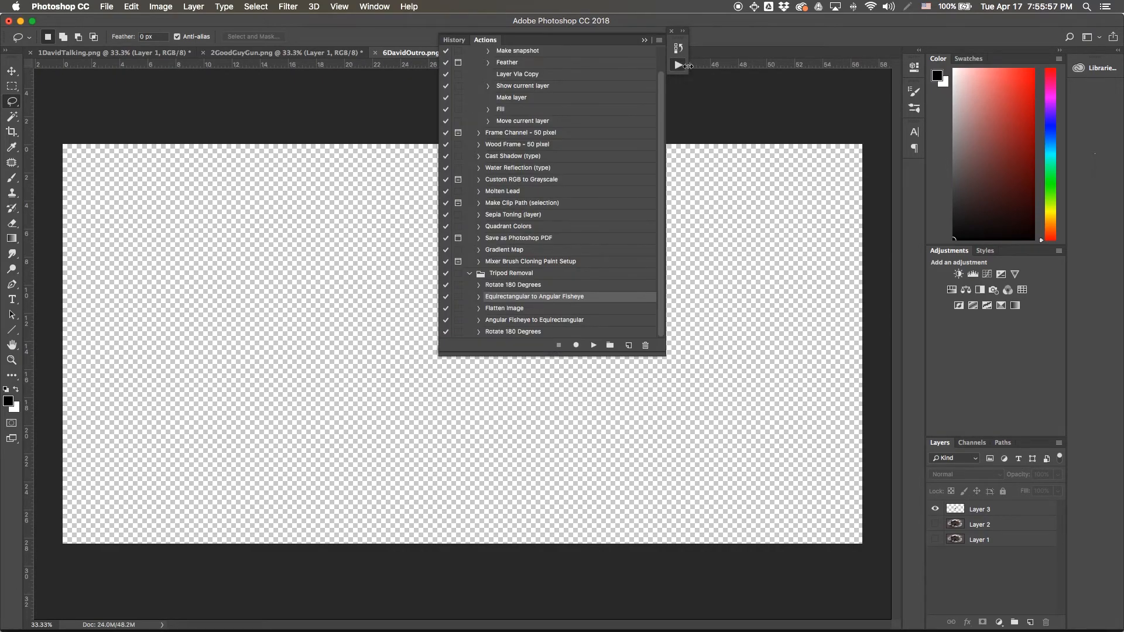
drag(603, 40, 801, 39)
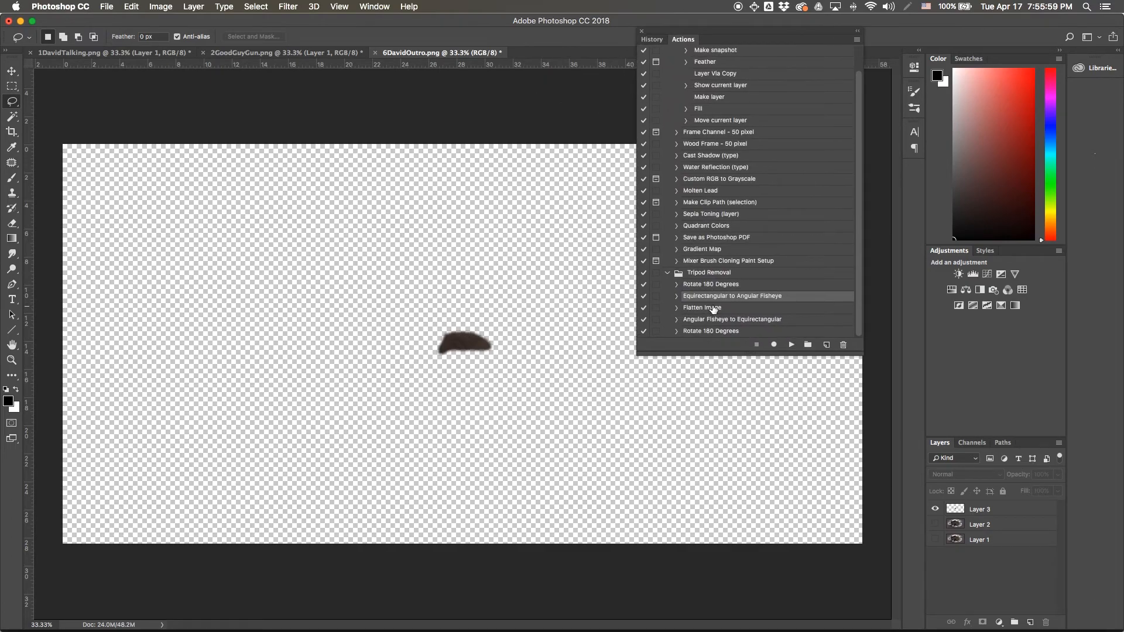
click(724, 321)
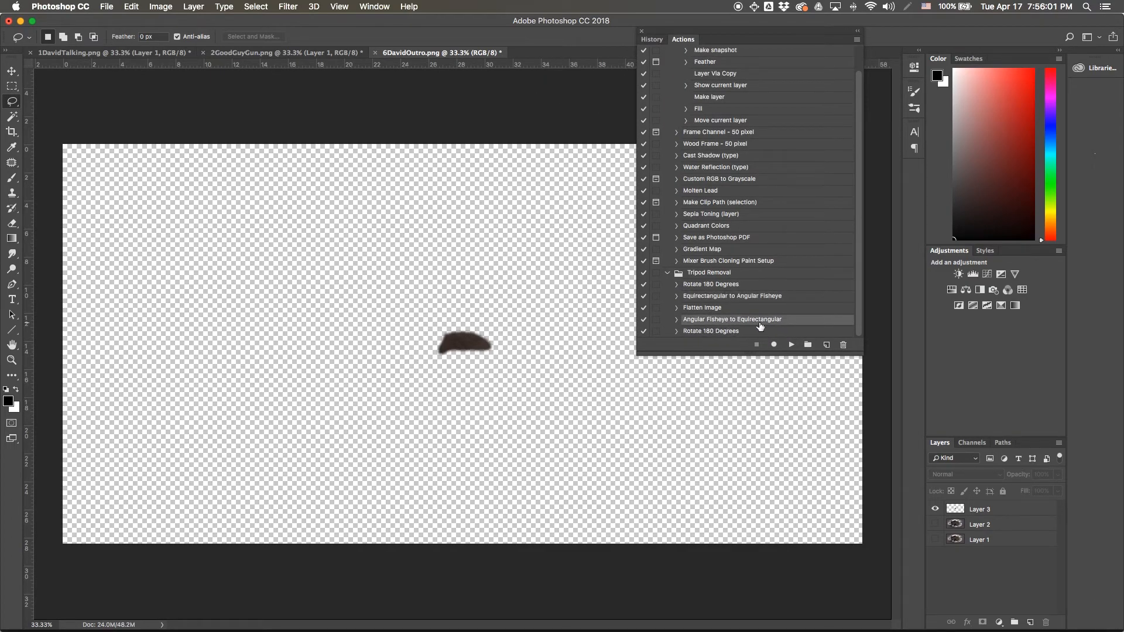
click(791, 345)
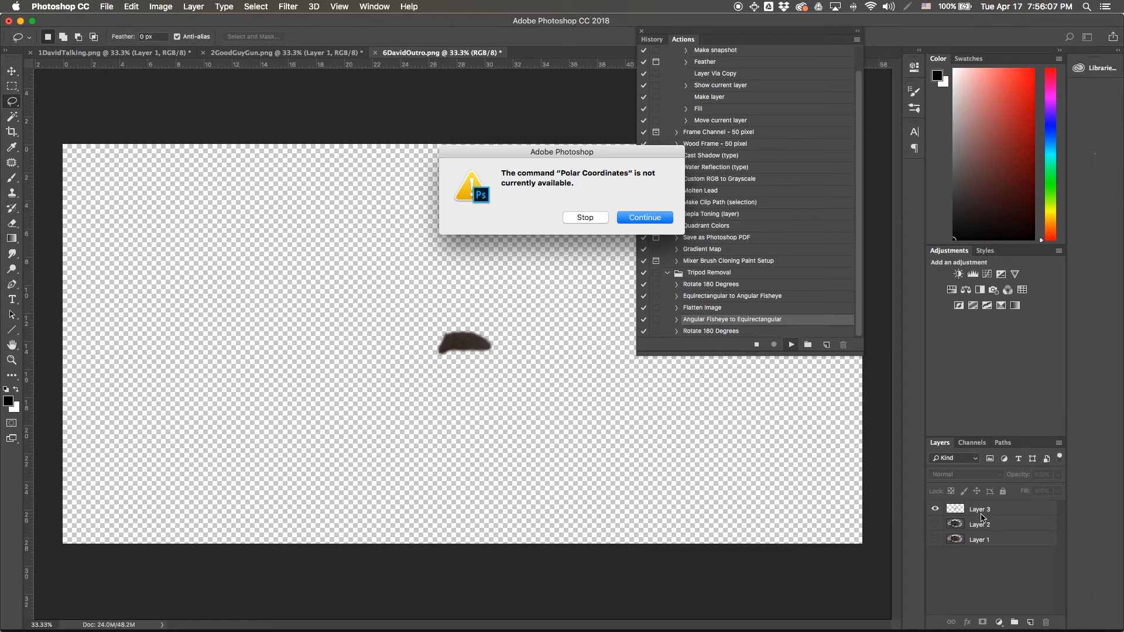
click(593, 220)
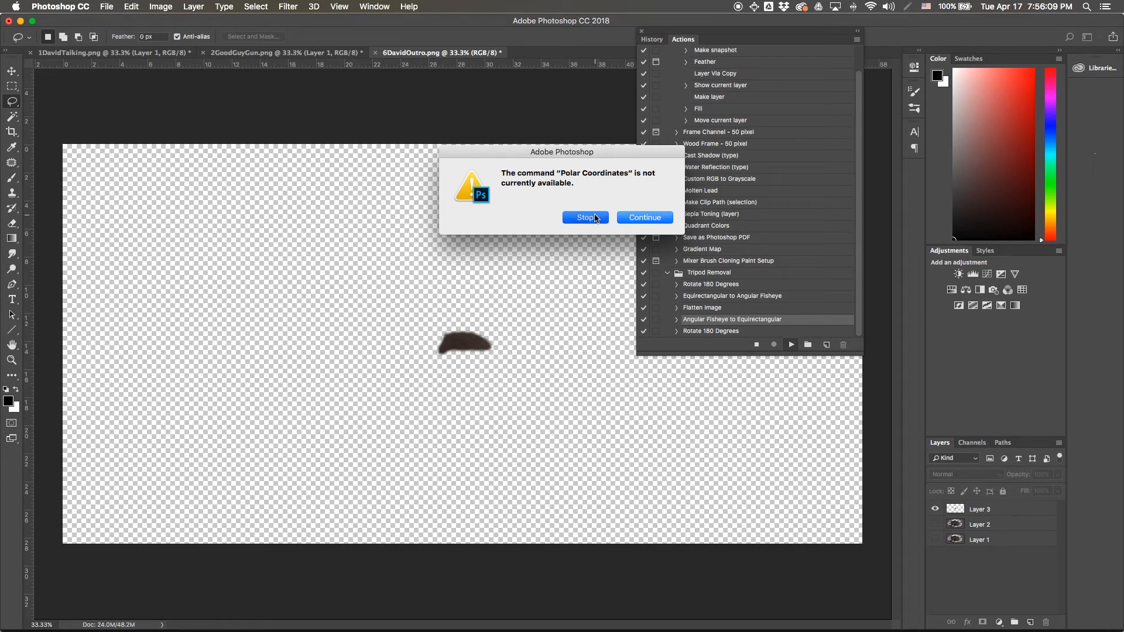
click(1003, 513)
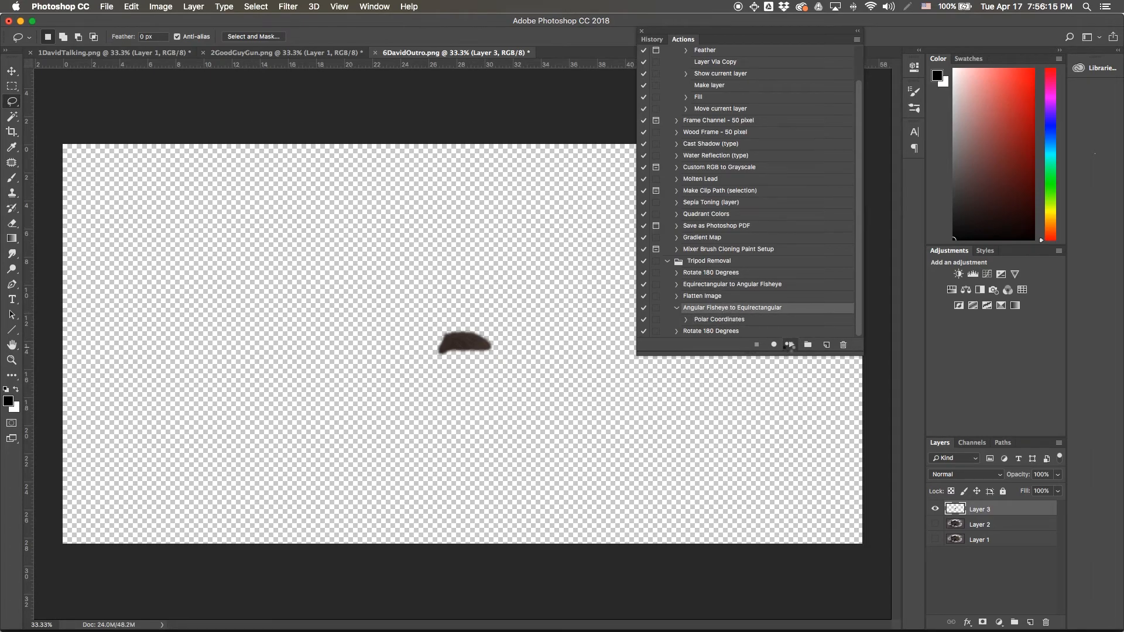
click(791, 345)
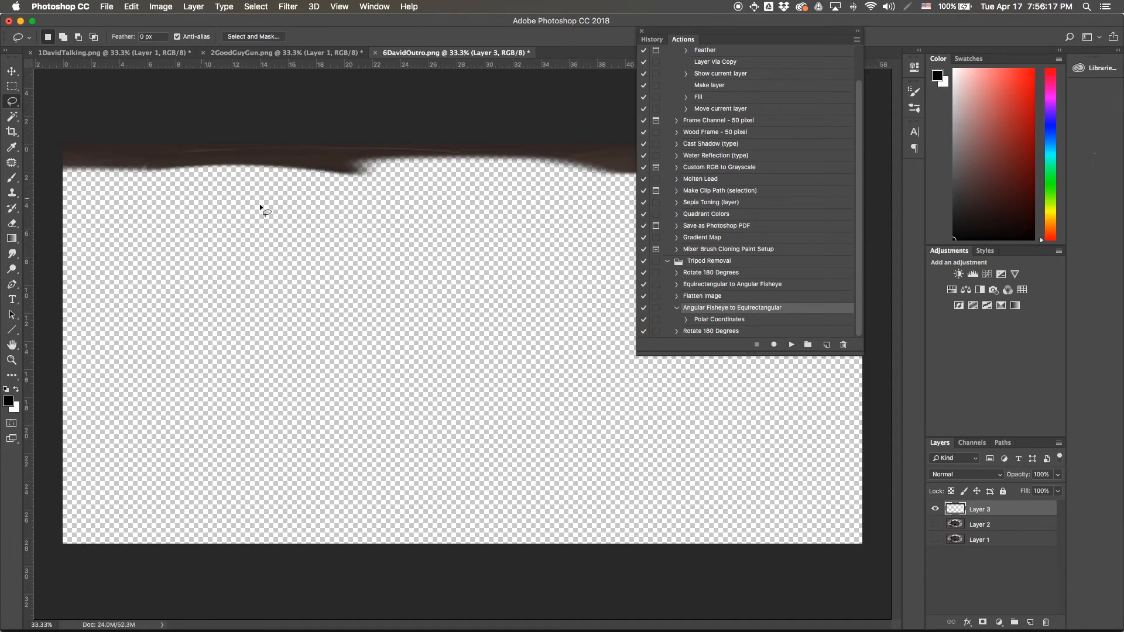
click(724, 332)
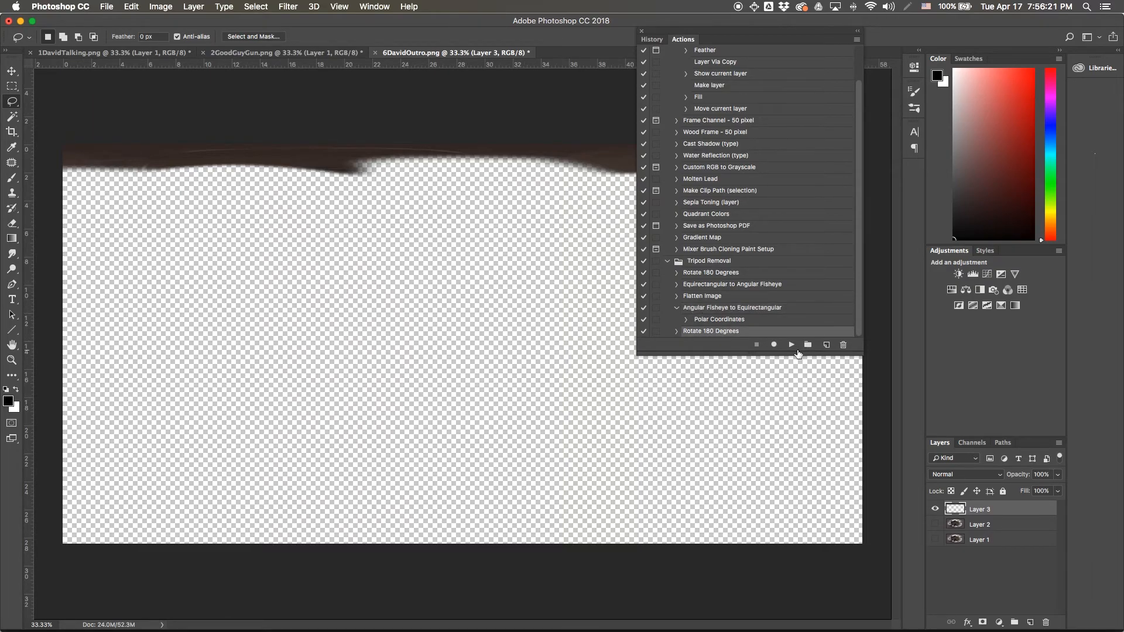
click(792, 346)
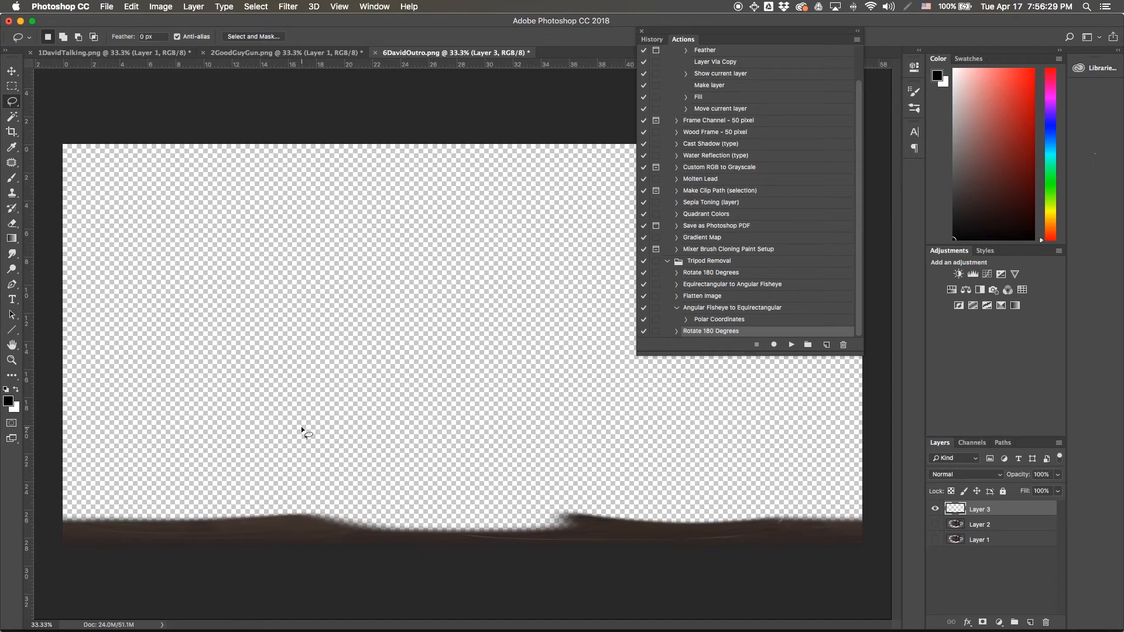
Step: Save the document as 6DavidOutro.psd in the Pictures folder, in Photoshop format with layers and maximized compatibility
click(108, 6)
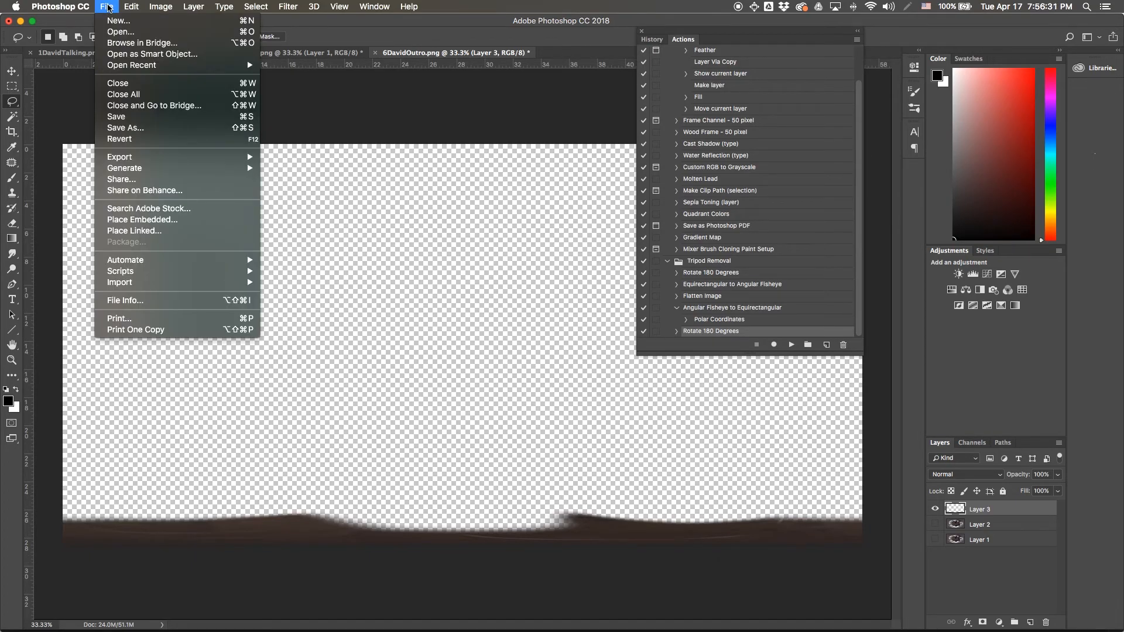
click(132, 116)
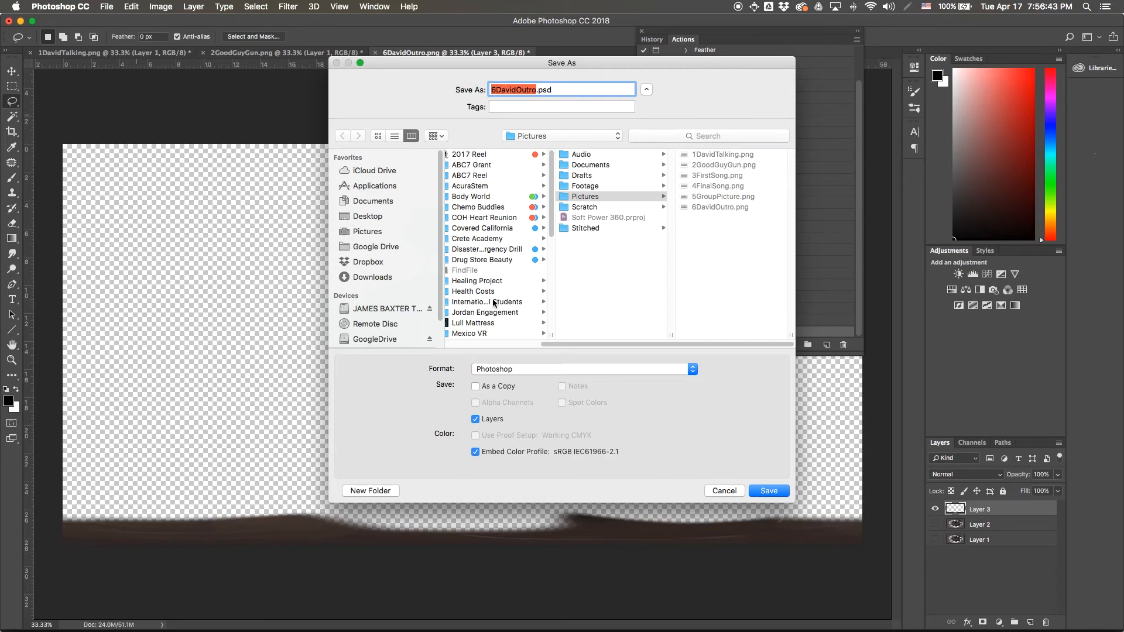
click(769, 492)
click(703, 272)
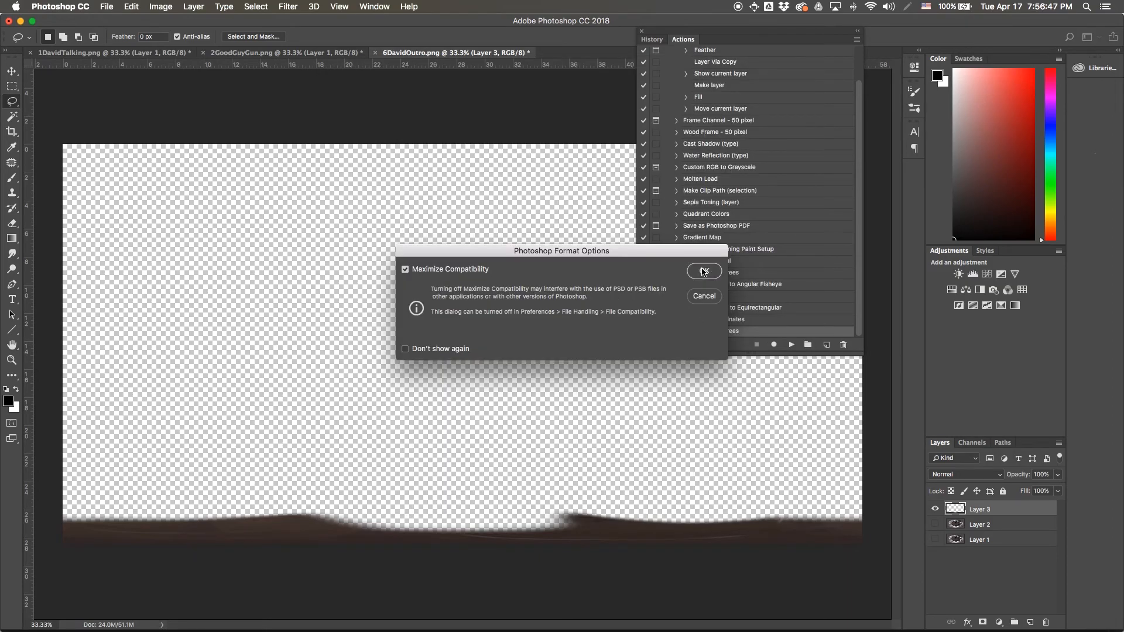
Step: Switch to Premiere Pro and create a project bin named Pictures
key(super+Tab)
key(super+Tab)
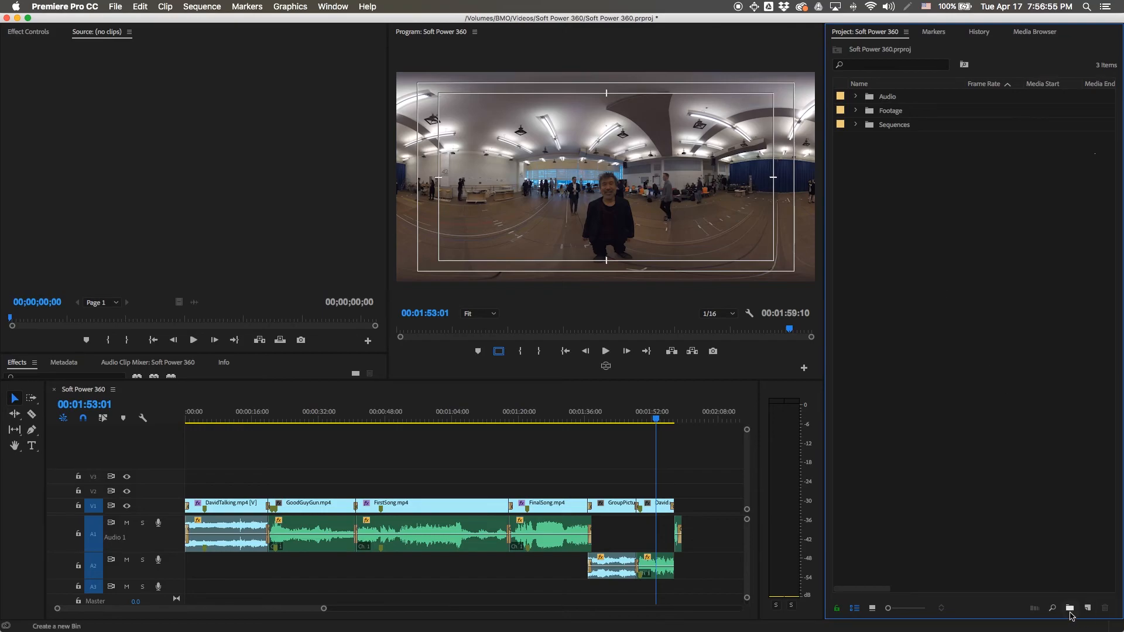
click(1070, 610)
text(Pictures)
key(Tab)
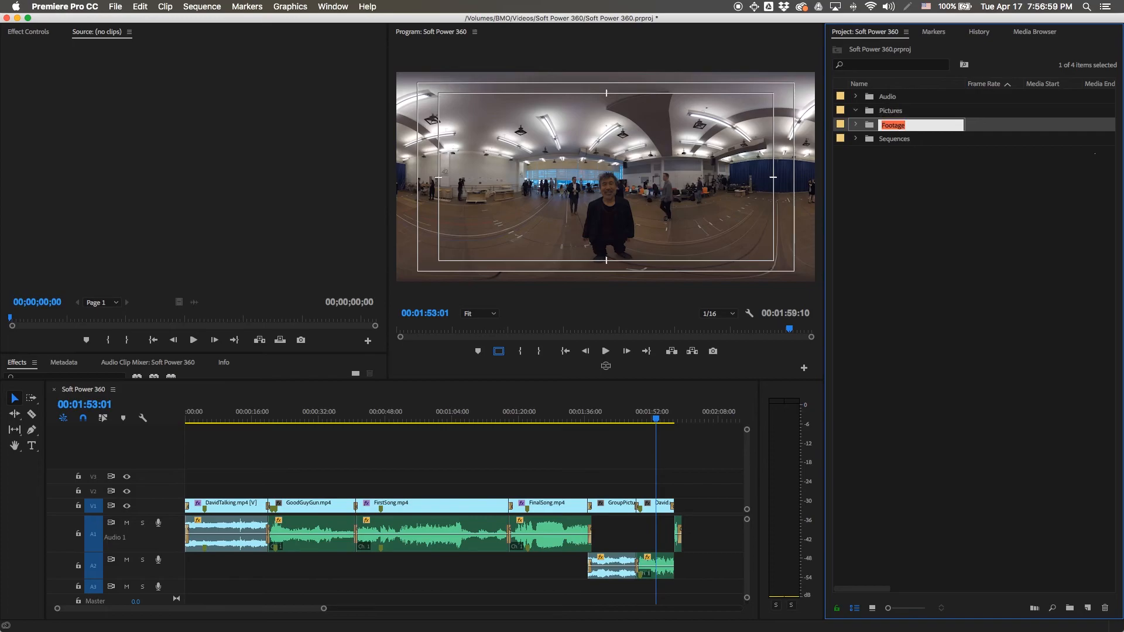
click(890, 216)
Step: Import 6DavidOutro.psd into the Pictures bin with all layers merged
click(874, 117)
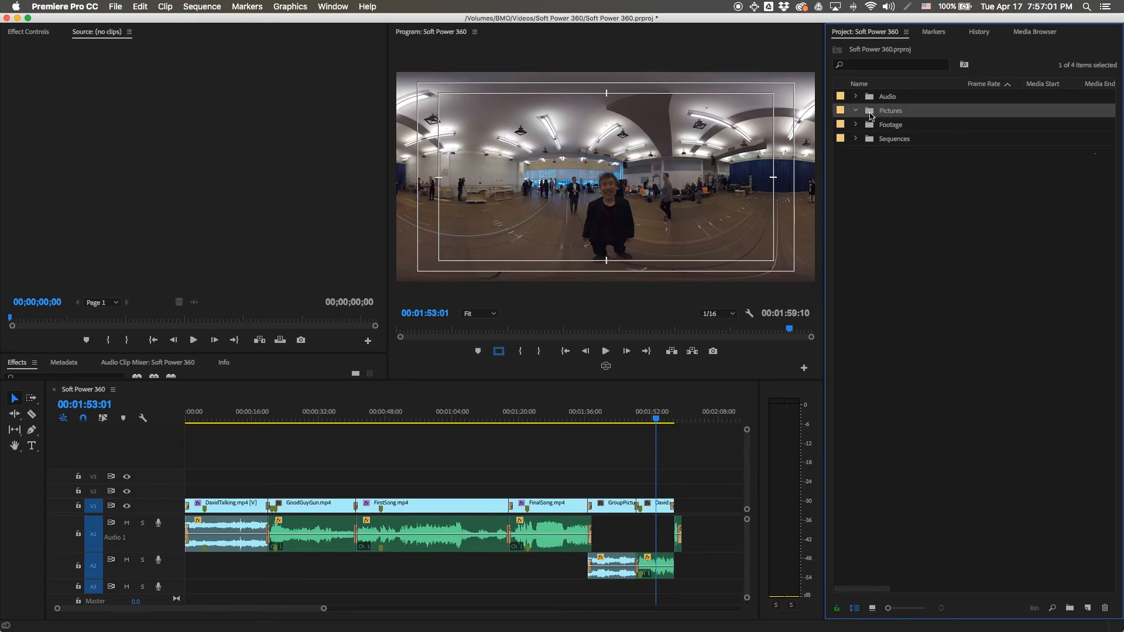
double_click(874, 111)
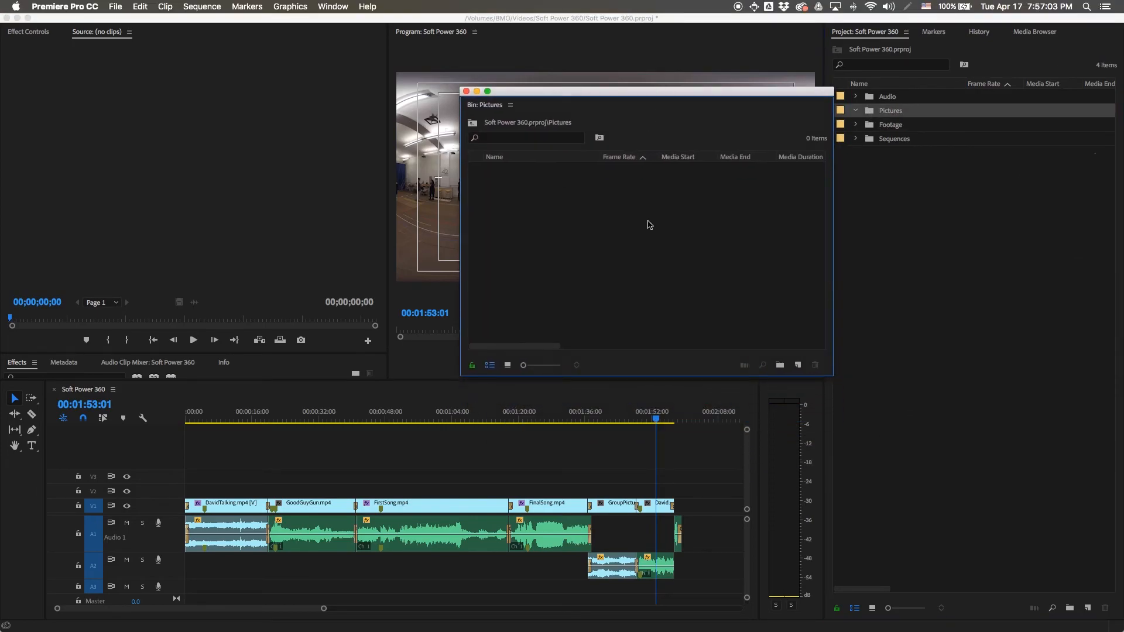
double_click(568, 208)
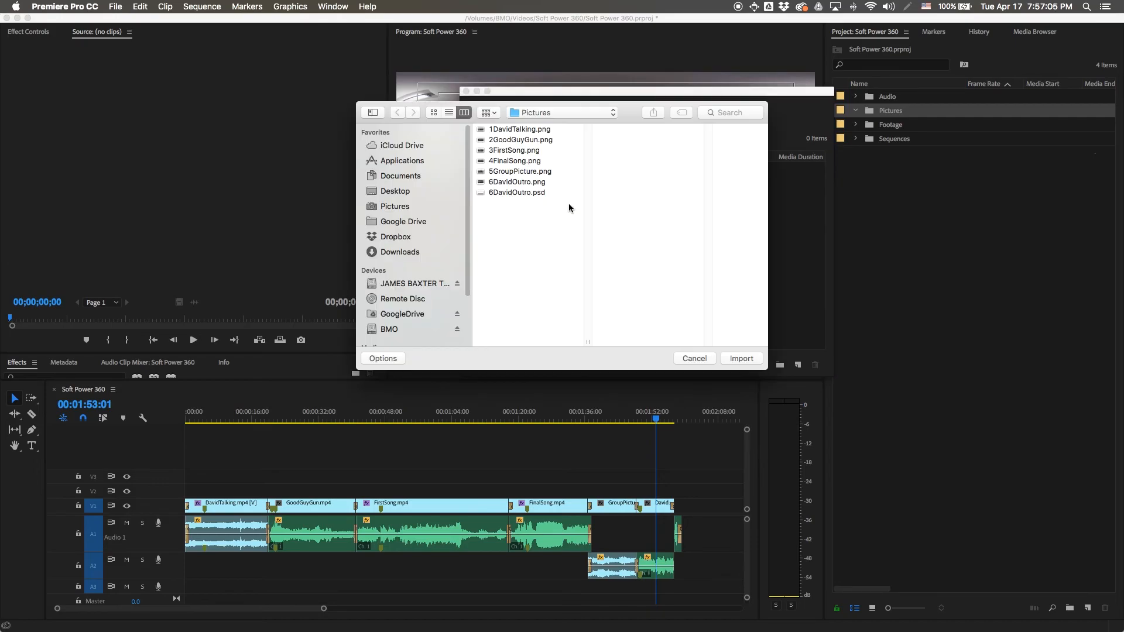
click(496, 192)
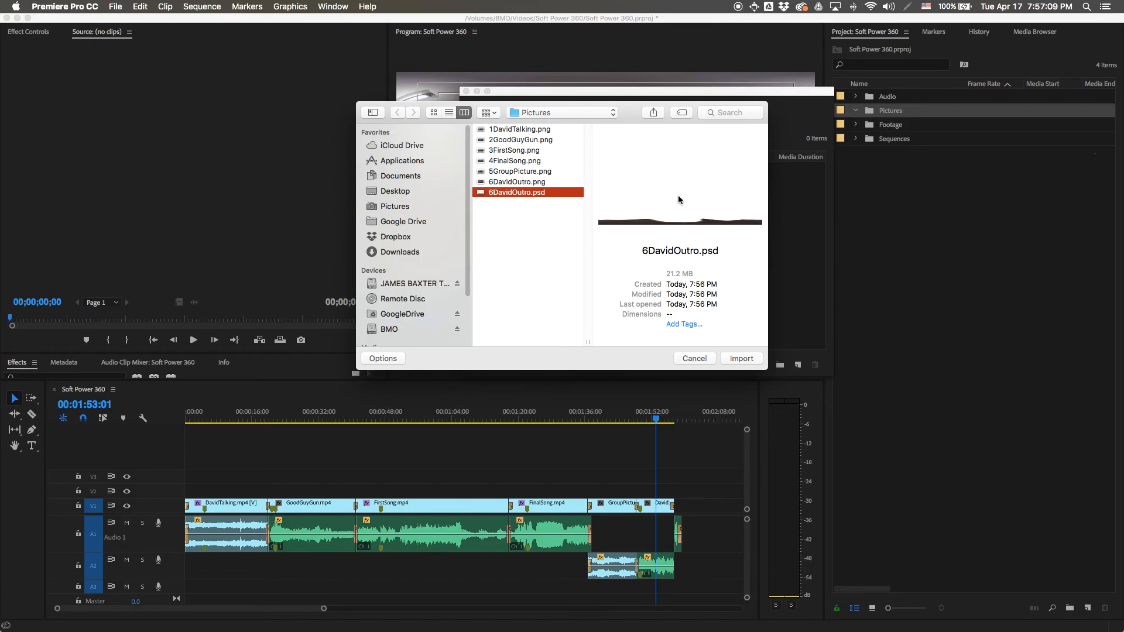
click(743, 359)
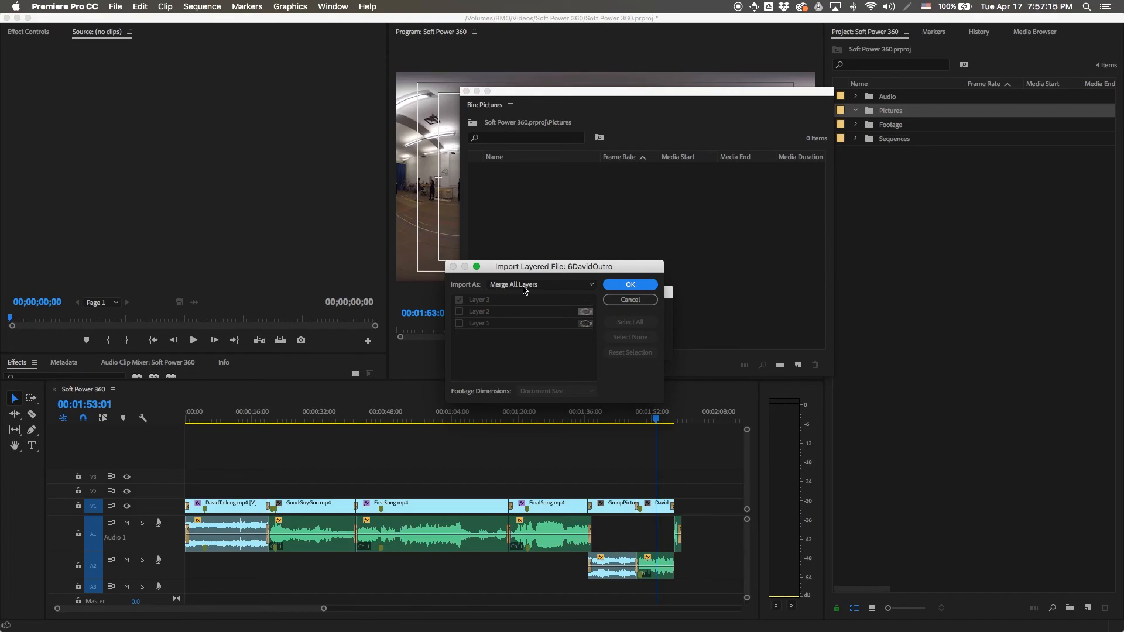
click(624, 287)
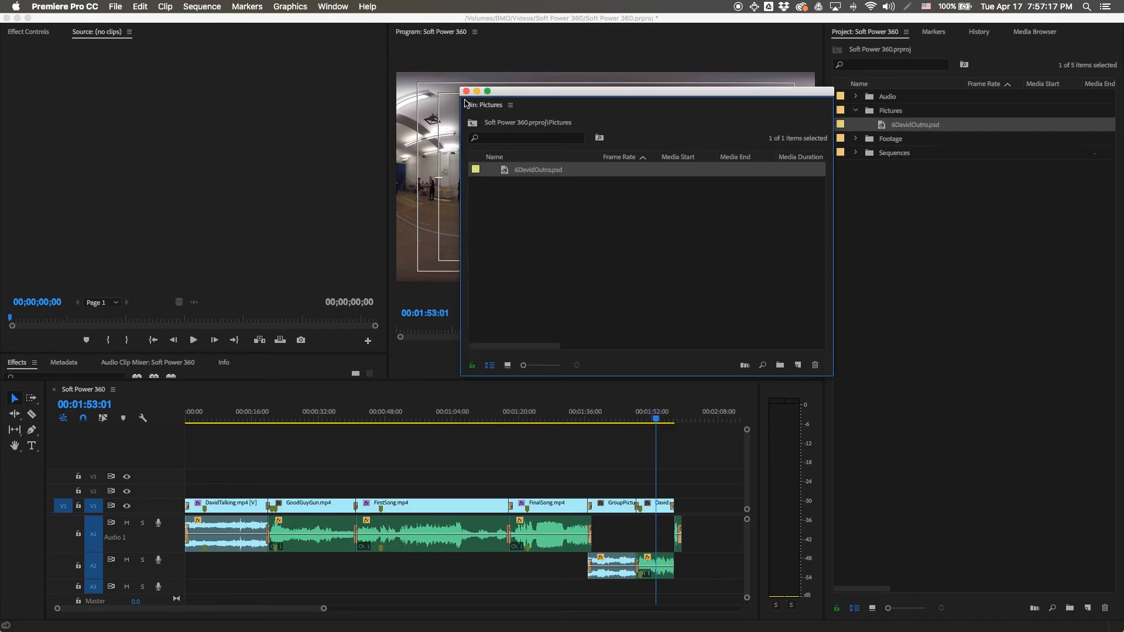
click(466, 91)
Step: Place 6DavidOutro.psd on track V2 above the David.mp4 clip and extend it to that clip's end
click(886, 125)
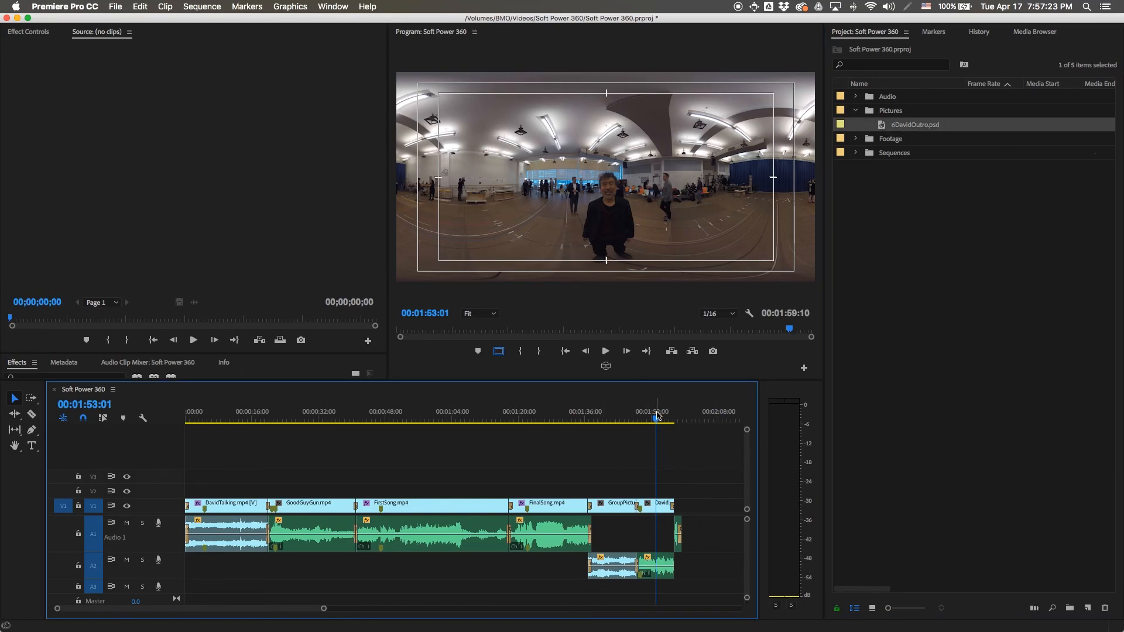
key(=)
key(equal)
key(equal)
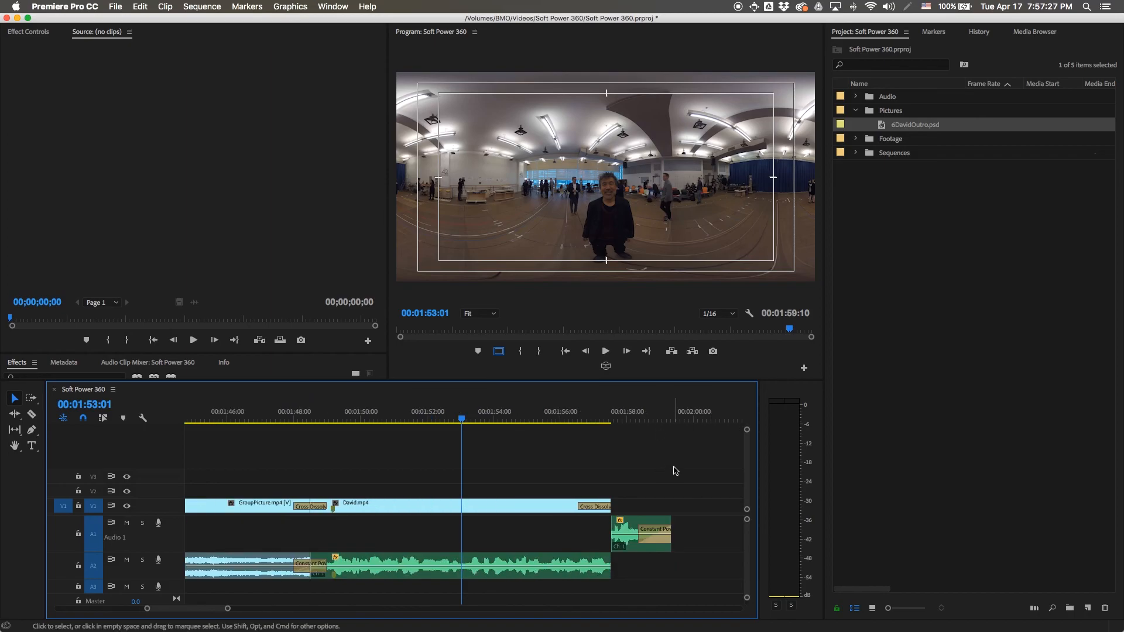
click(884, 129)
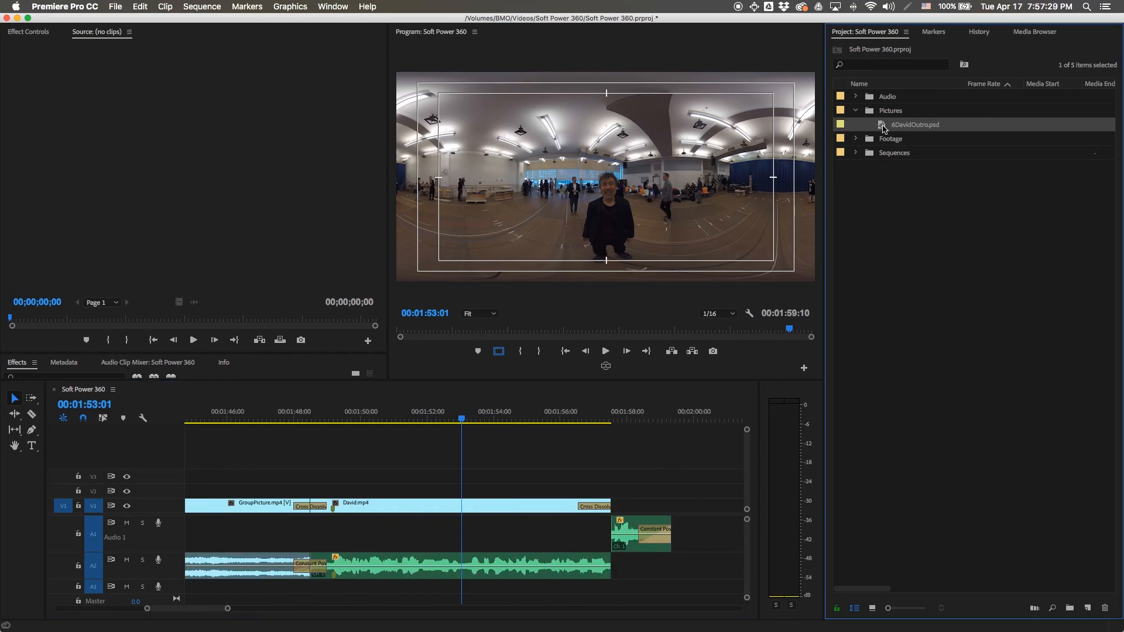
drag(868, 142, 315, 495)
drag(475, 492, 610, 494)
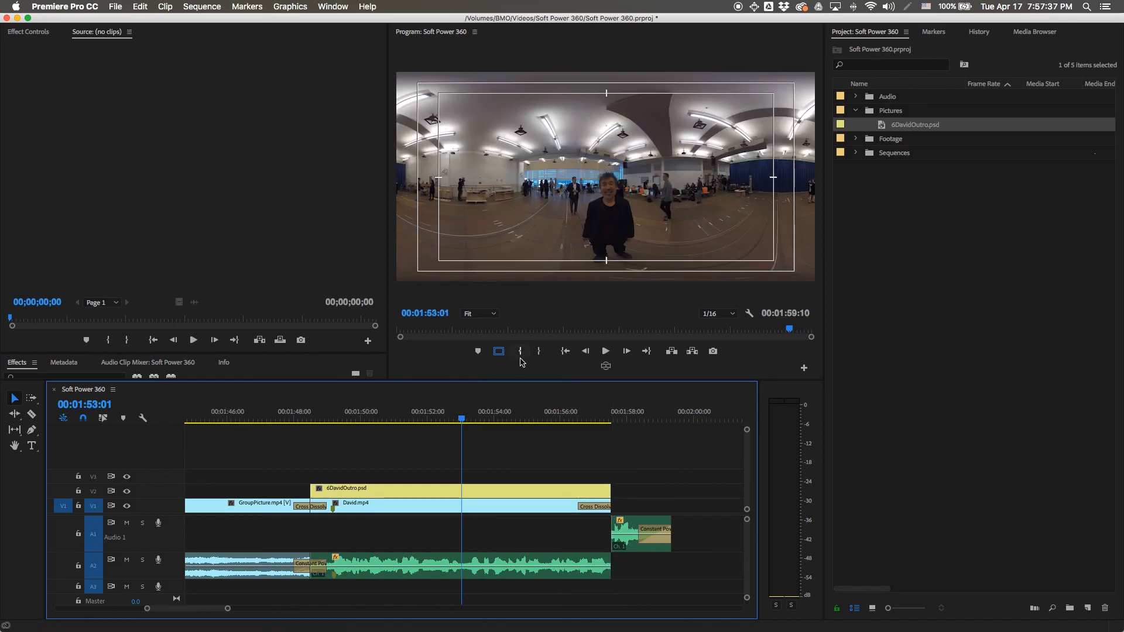
Step: Show the program in the VR video view, look down at the floor beneath the camera and hide the safe margins
click(606, 366)
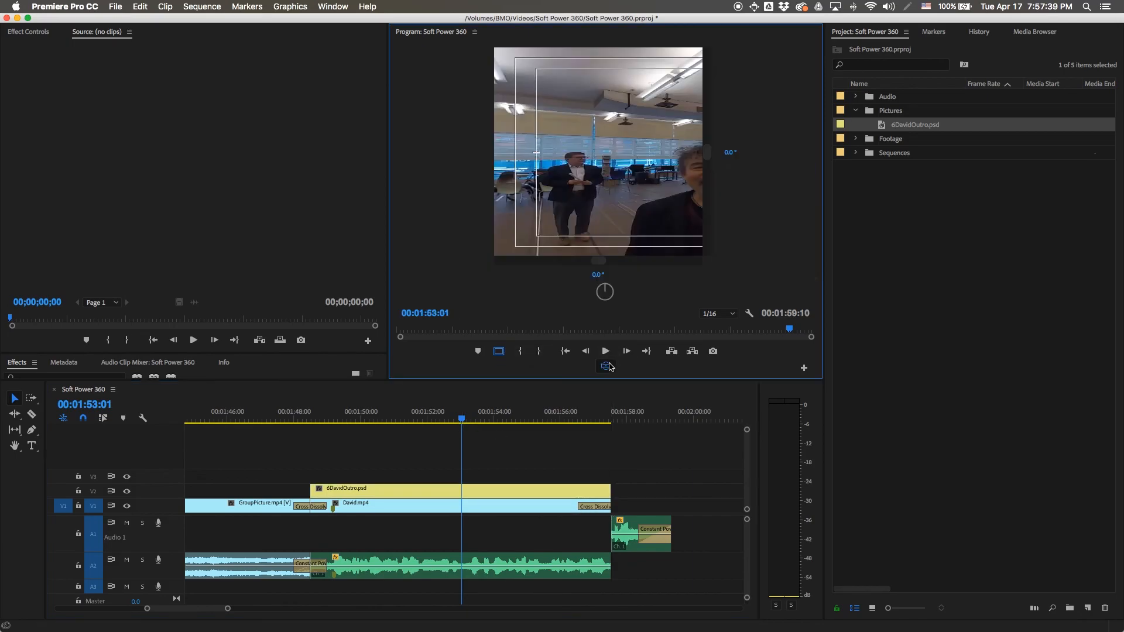
drag(627, 205, 618, 141)
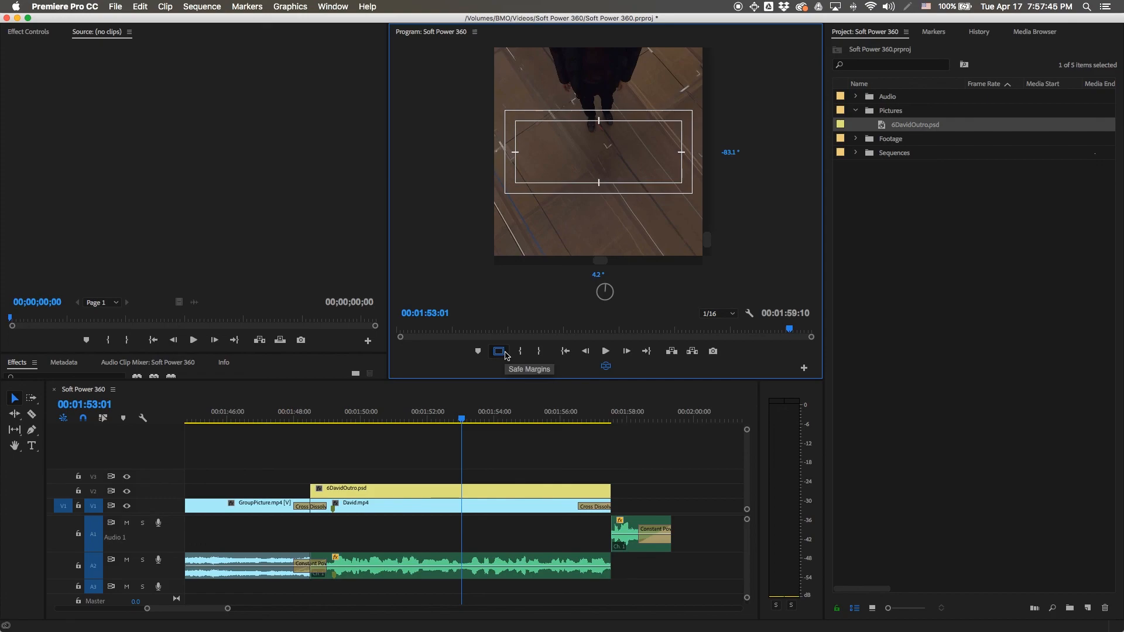
click(499, 351)
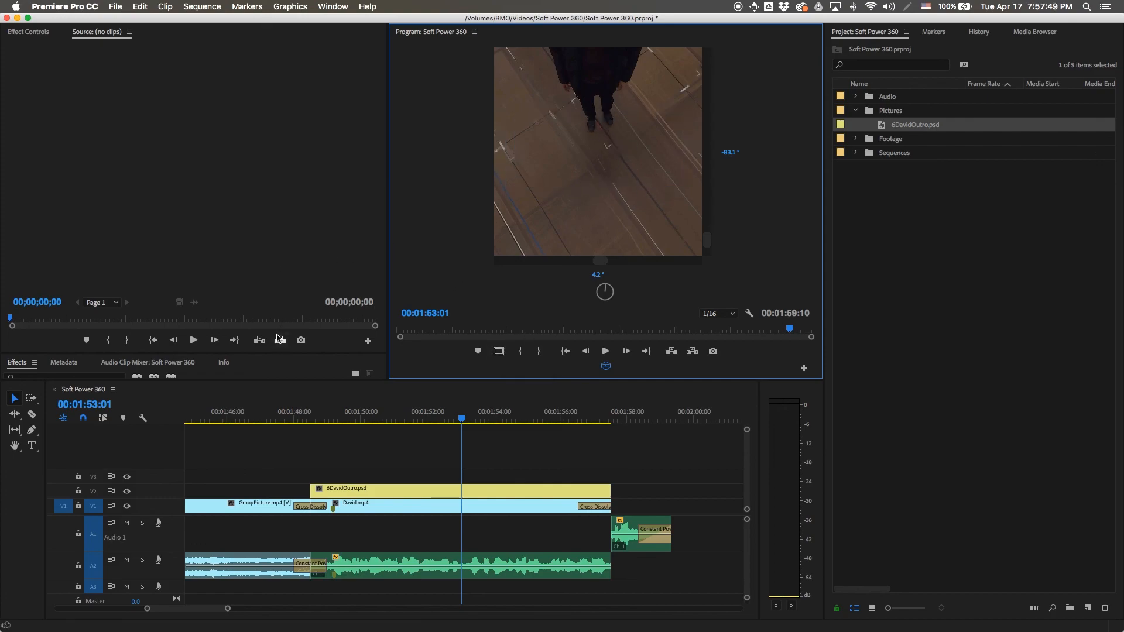
Step: Toggle the visibility of track V2 to compare the floor with and without the patch, and select the 6DavidOutro.psd clip
click(126, 492)
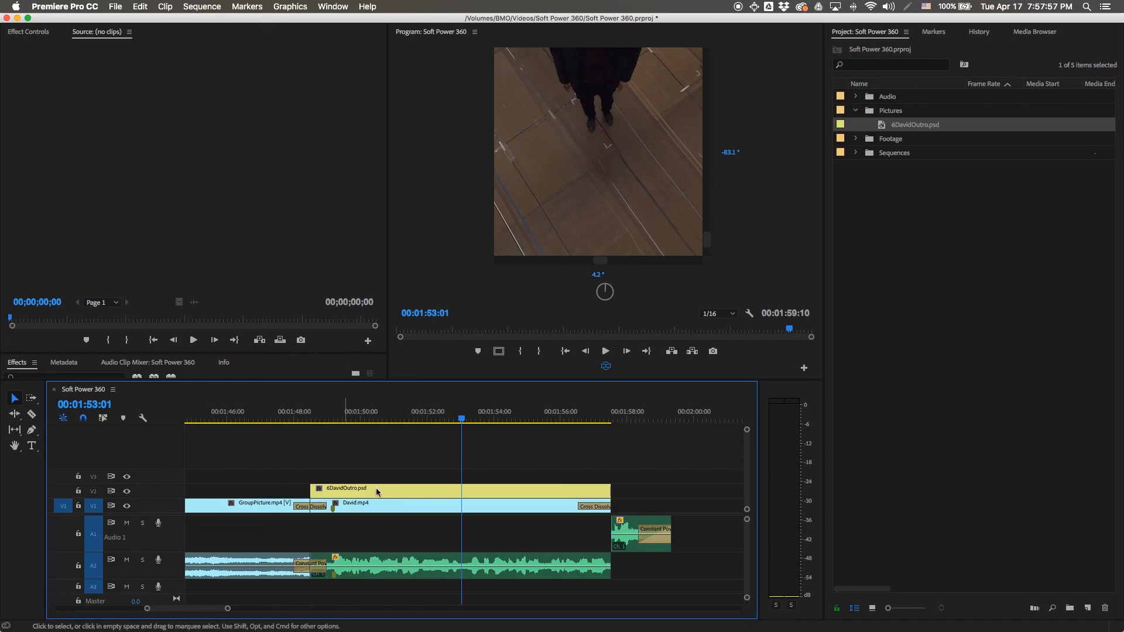
click(476, 496)
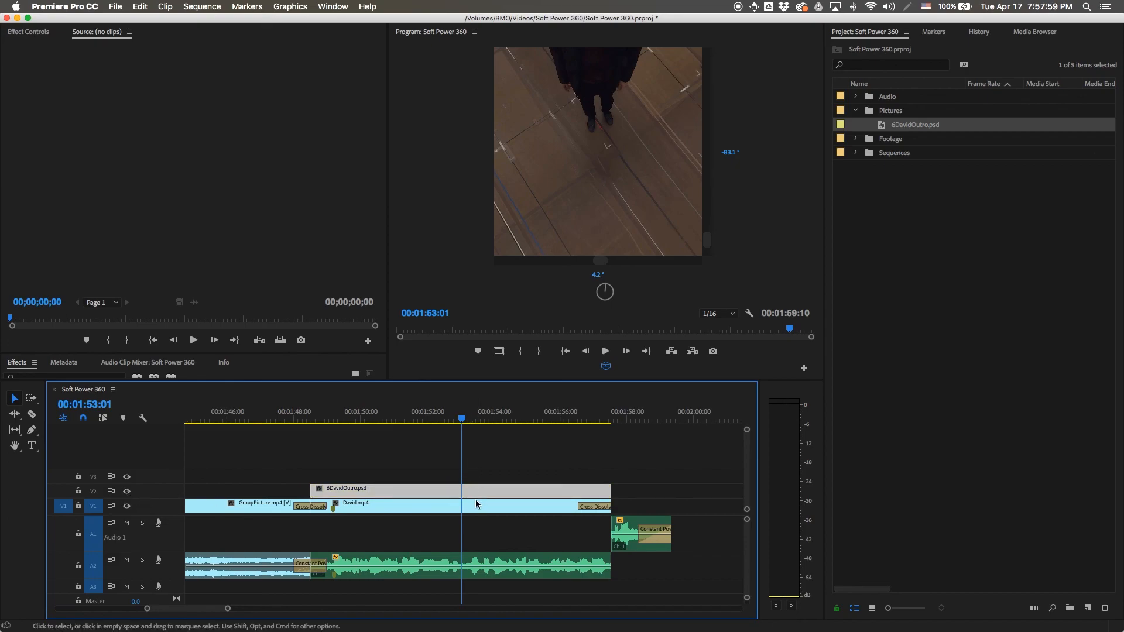